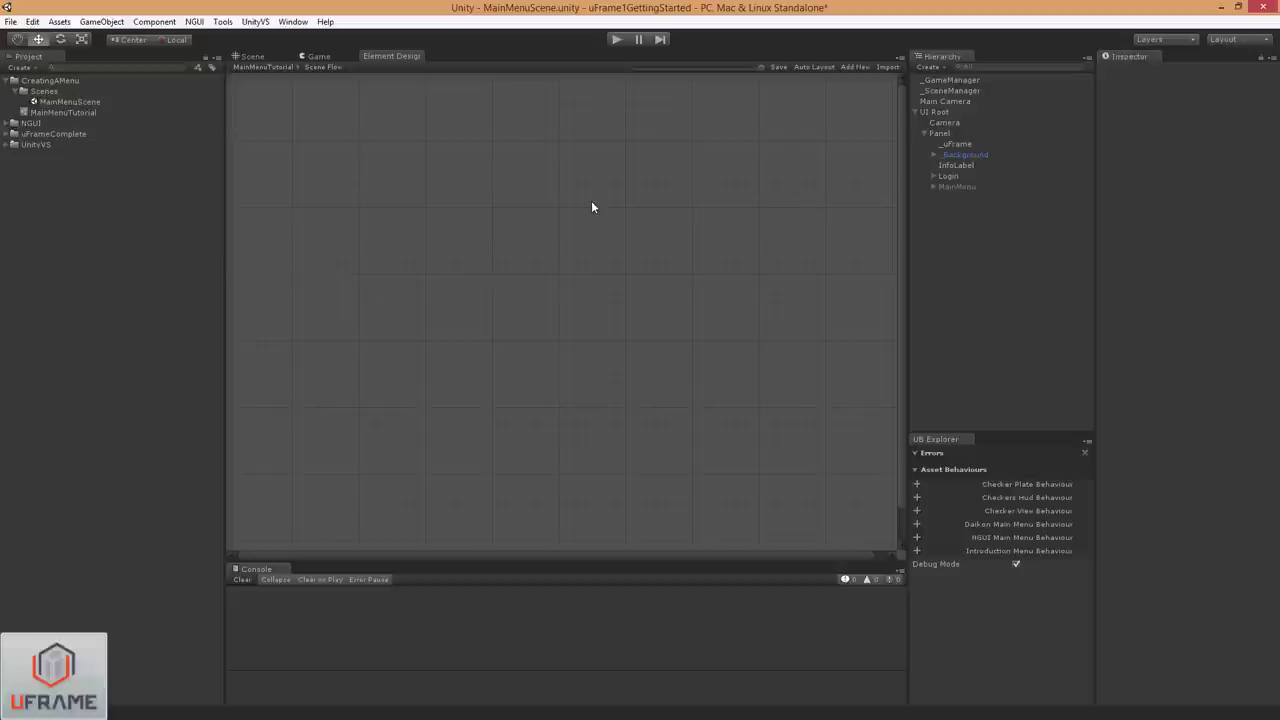
# - Show the Game view, widen it slightly, and run the menu scene in play mode
pyautogui.click(329, 58)
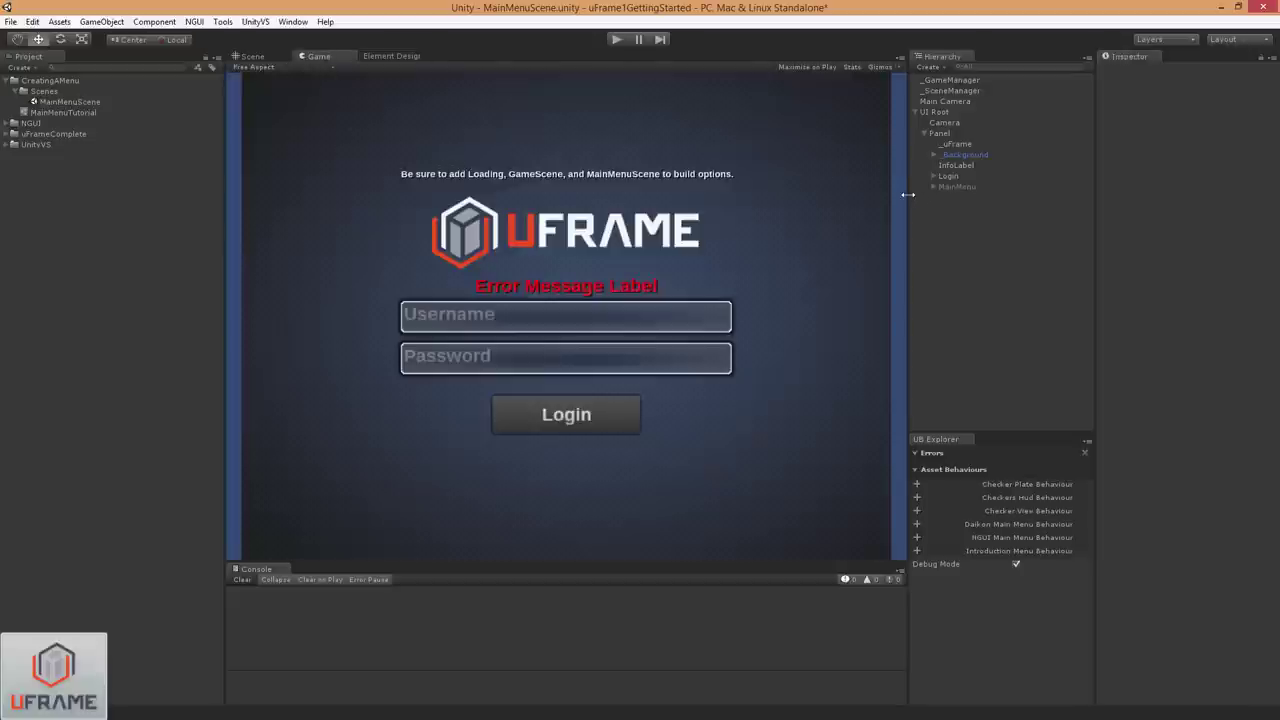
pyautogui.moveTo(908, 194); pyautogui.dragTo(928, 194)
pyautogui.click(617, 39)
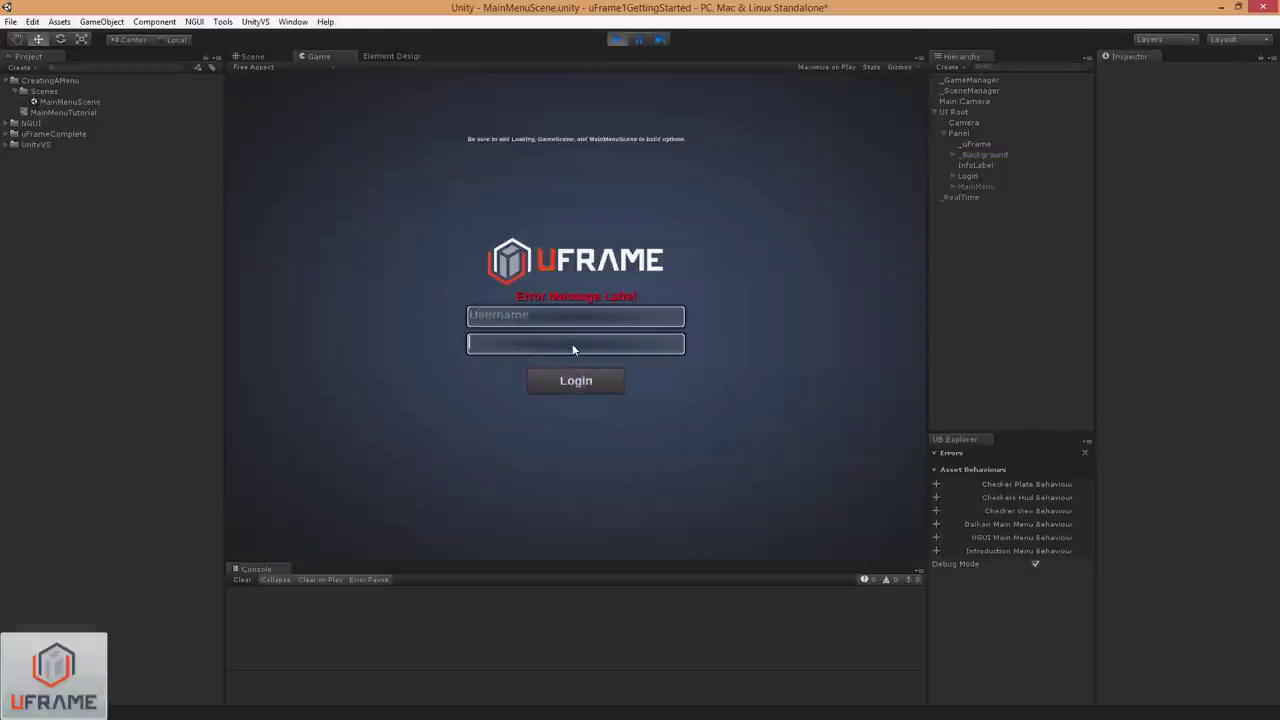
# - Inspect the Hierarchy objects, including _Background, _GameManager and _SceneManager, and toggle the Scenes folder
pyautogui.click(985, 155)
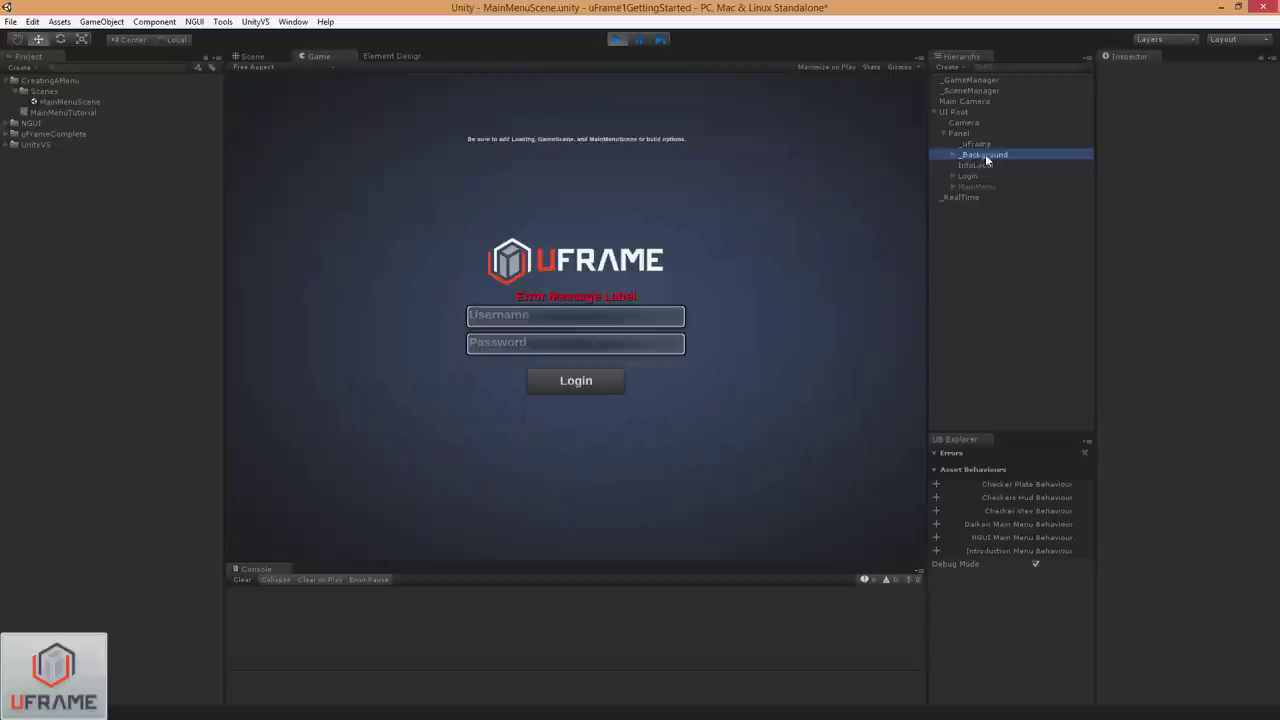
pyautogui.click(986, 170)
pyautogui.click(986, 178)
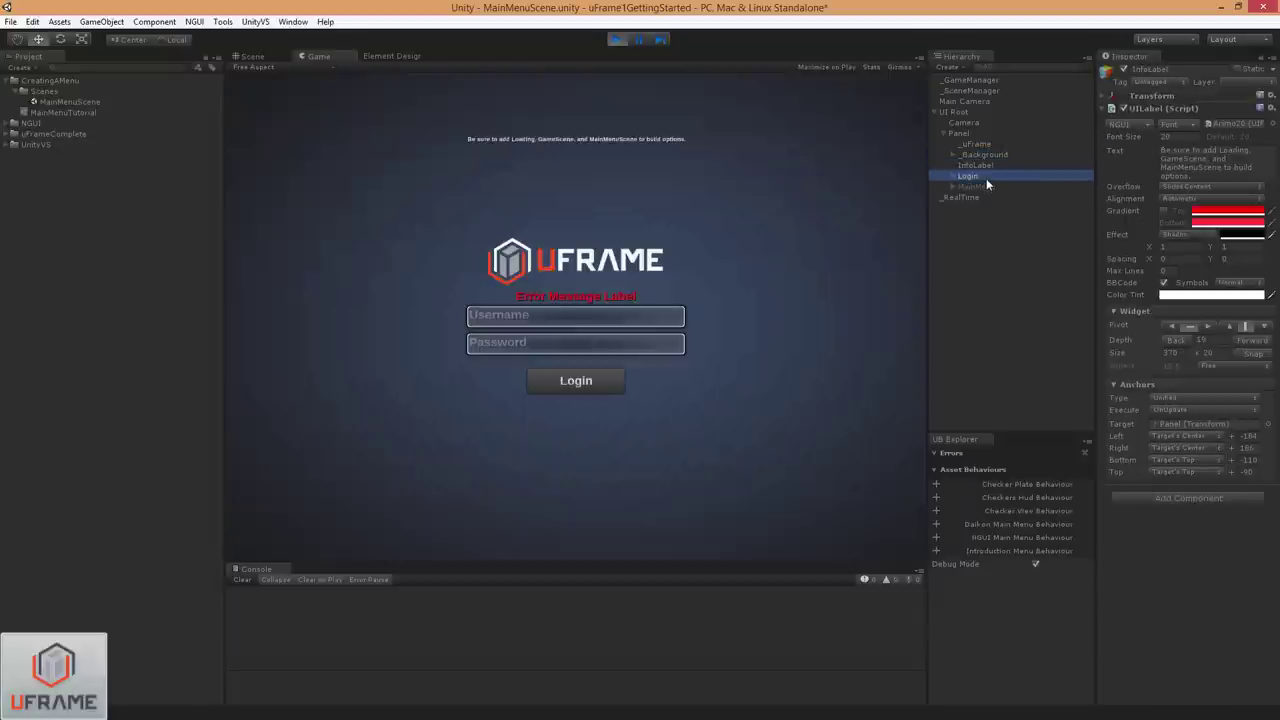
pyautogui.click(987, 196)
pyautogui.press('Home')
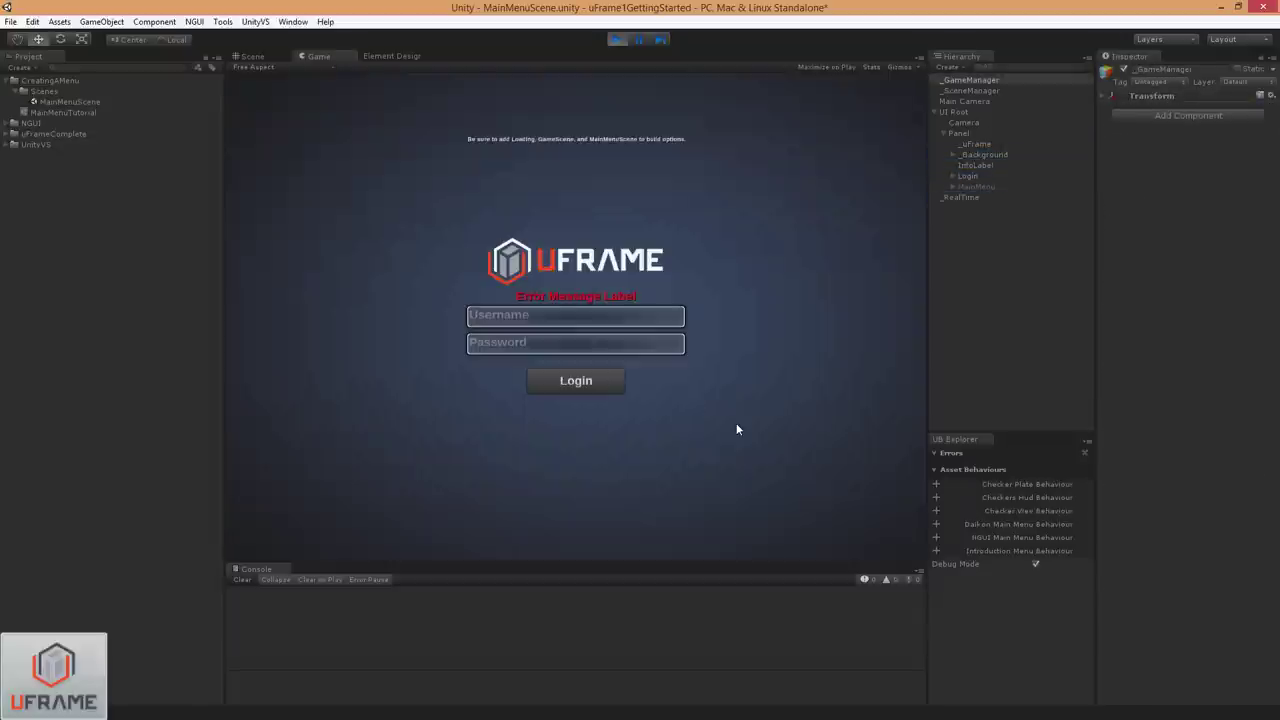
pyautogui.click(991, 91)
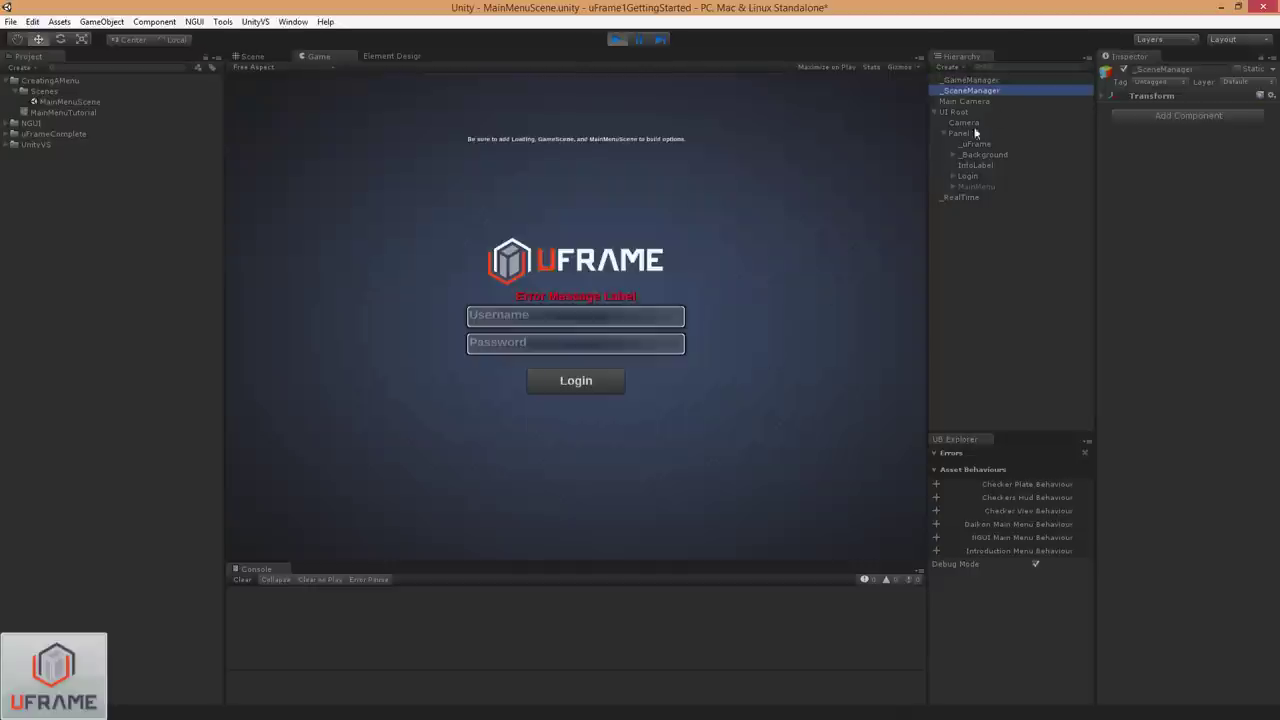
pyautogui.press('Up')
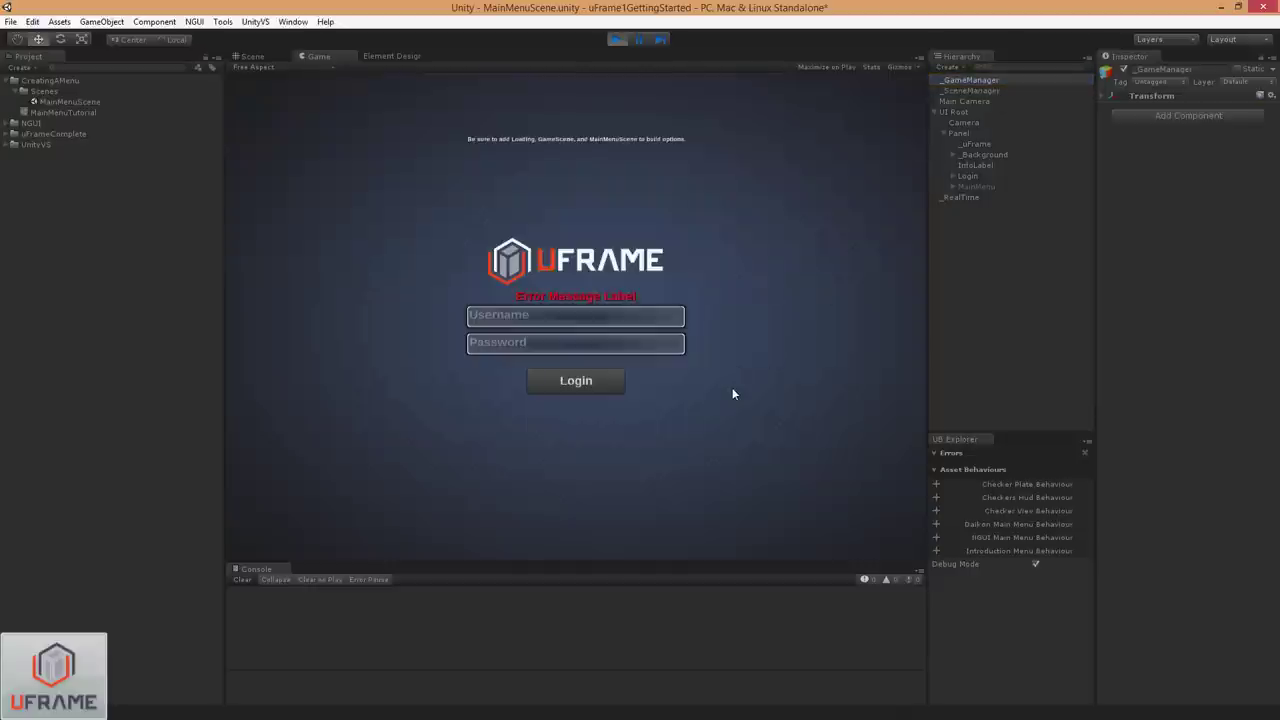
pyautogui.click(17, 91)
pyautogui.click(17, 91)
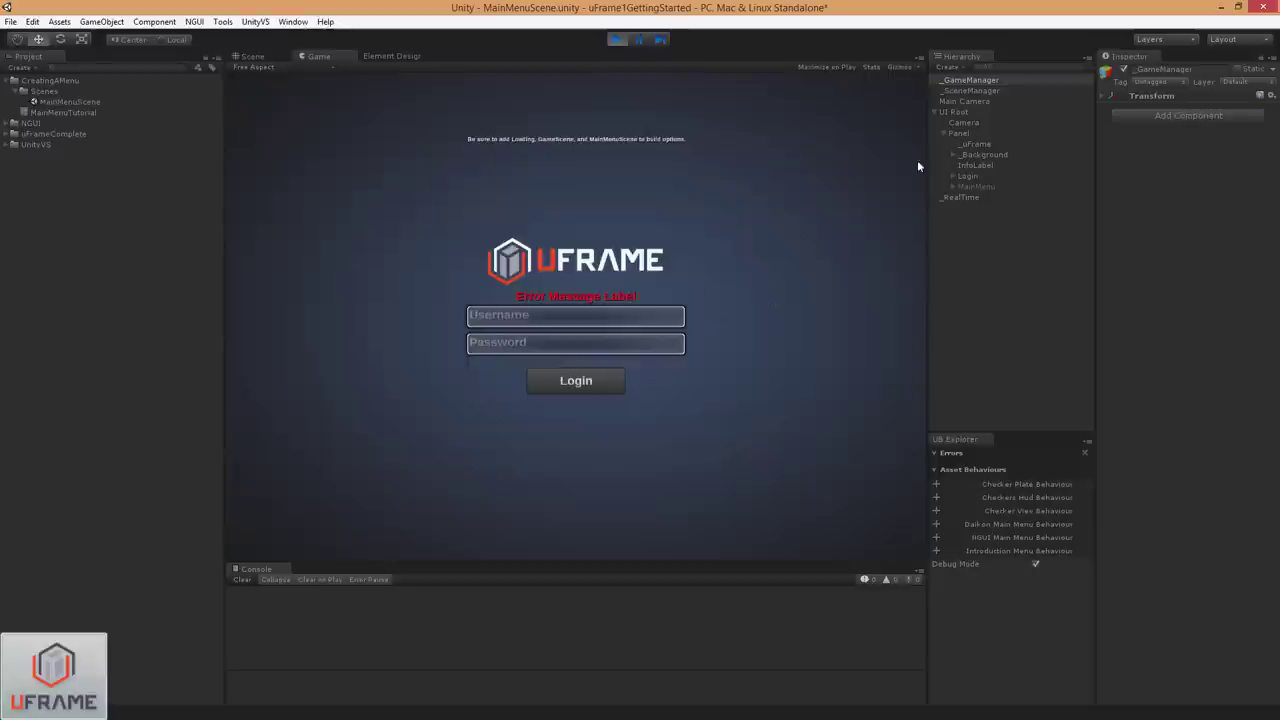
pyautogui.click(987, 175)
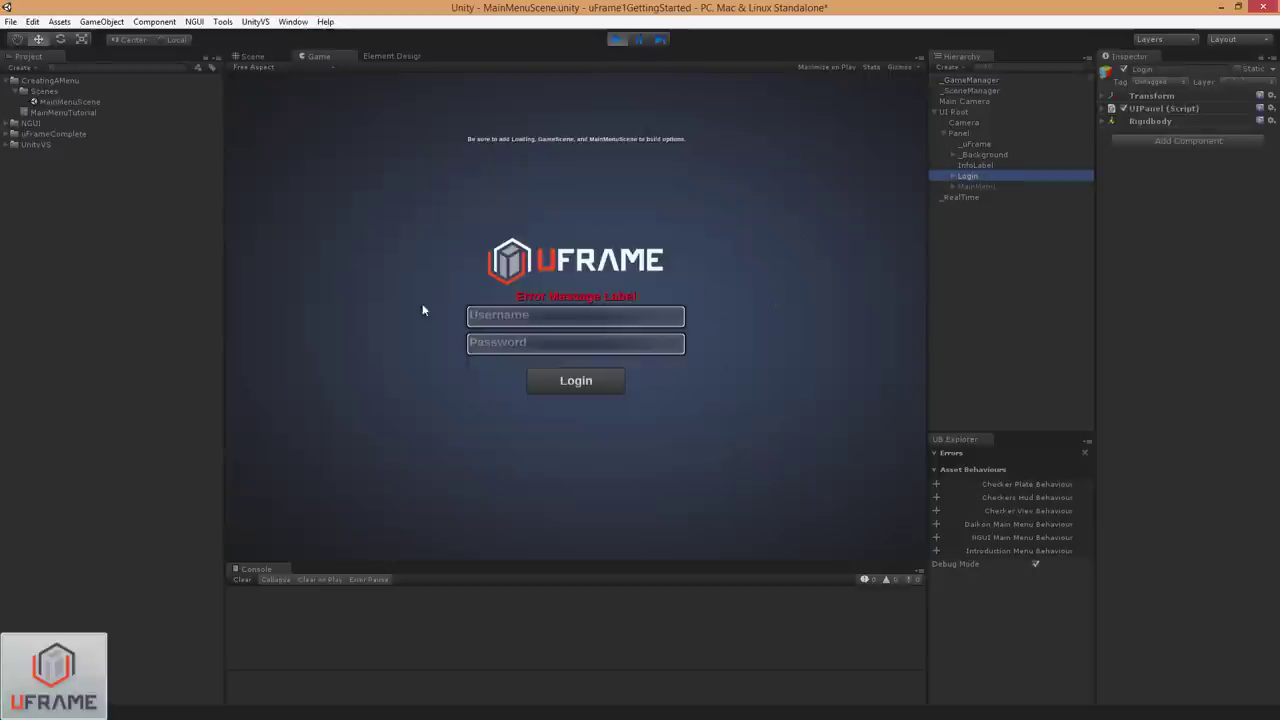
pyautogui.click(1124, 69)
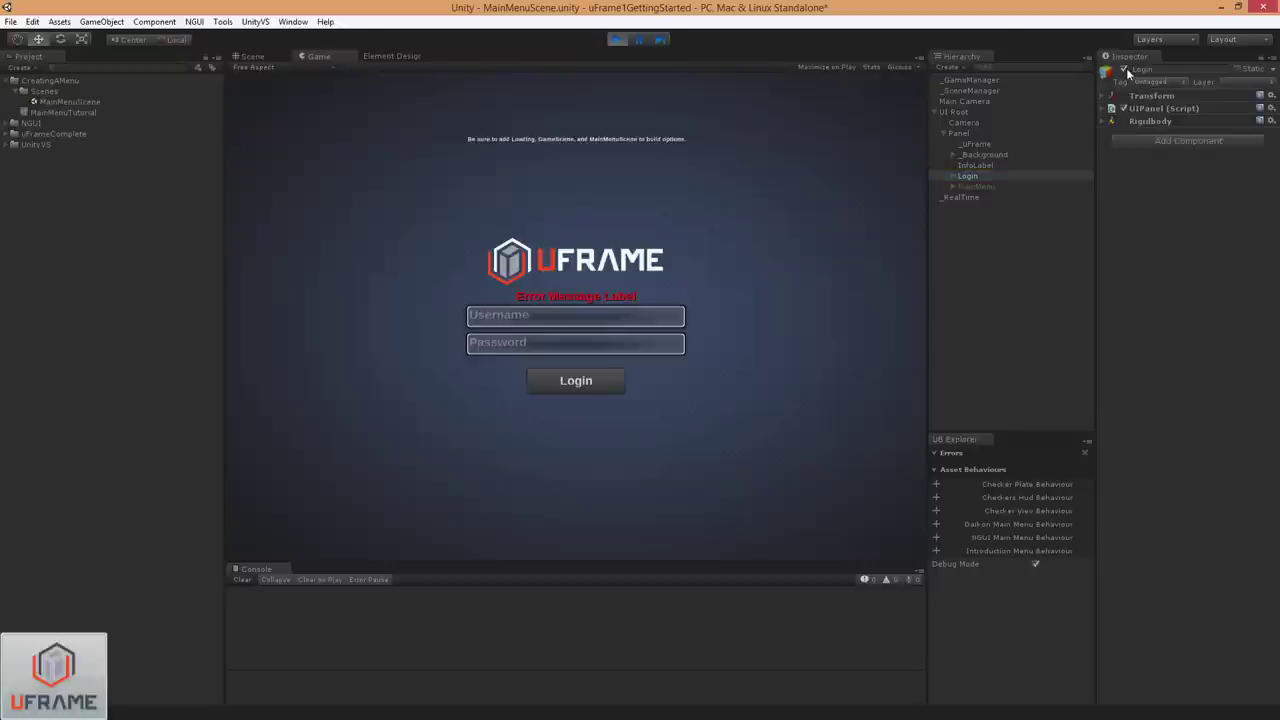
pyautogui.click(977, 187)
pyautogui.click(1124, 69)
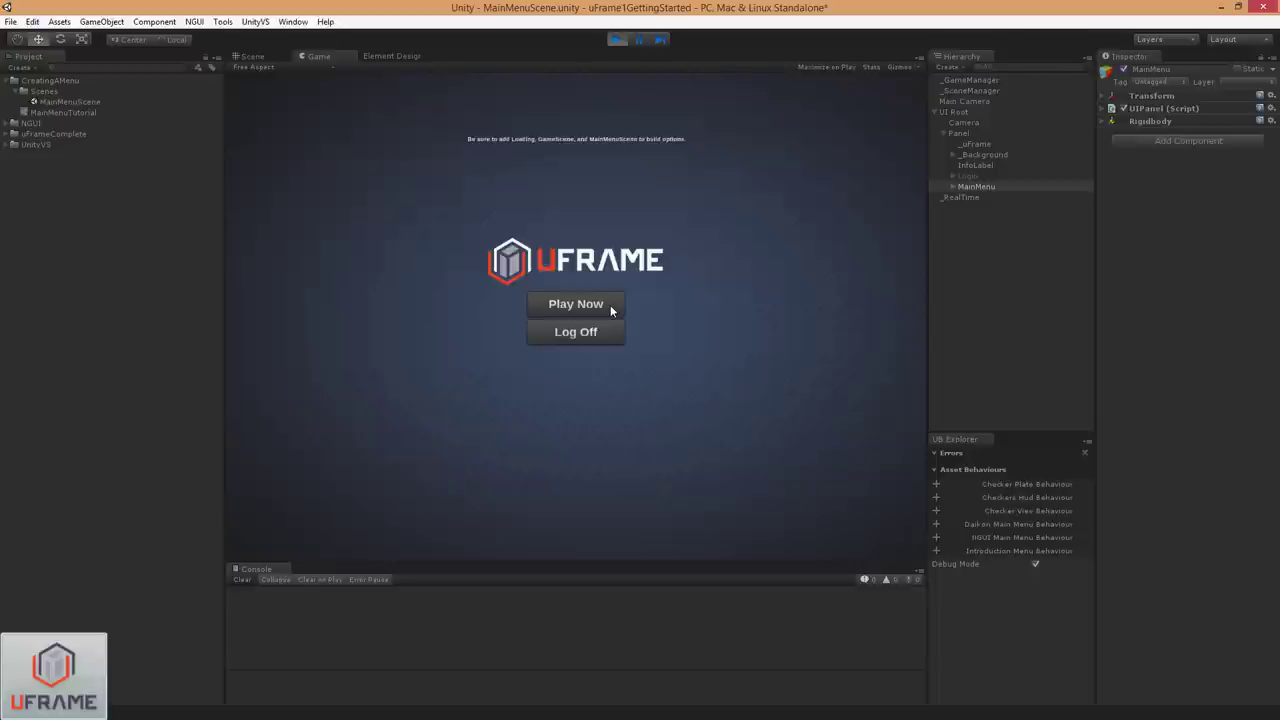
pyautogui.click(1124, 69)
pyautogui.click(978, 177)
pyautogui.click(1124, 69)
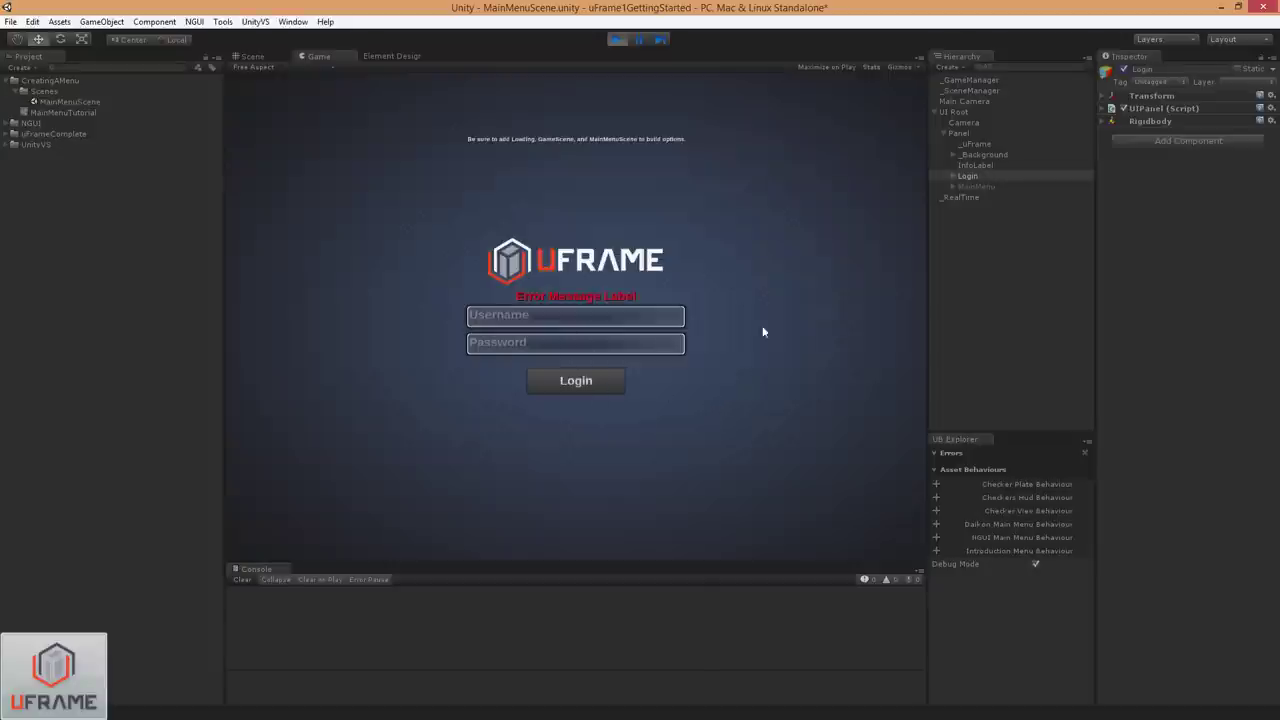
pyautogui.press('alt')
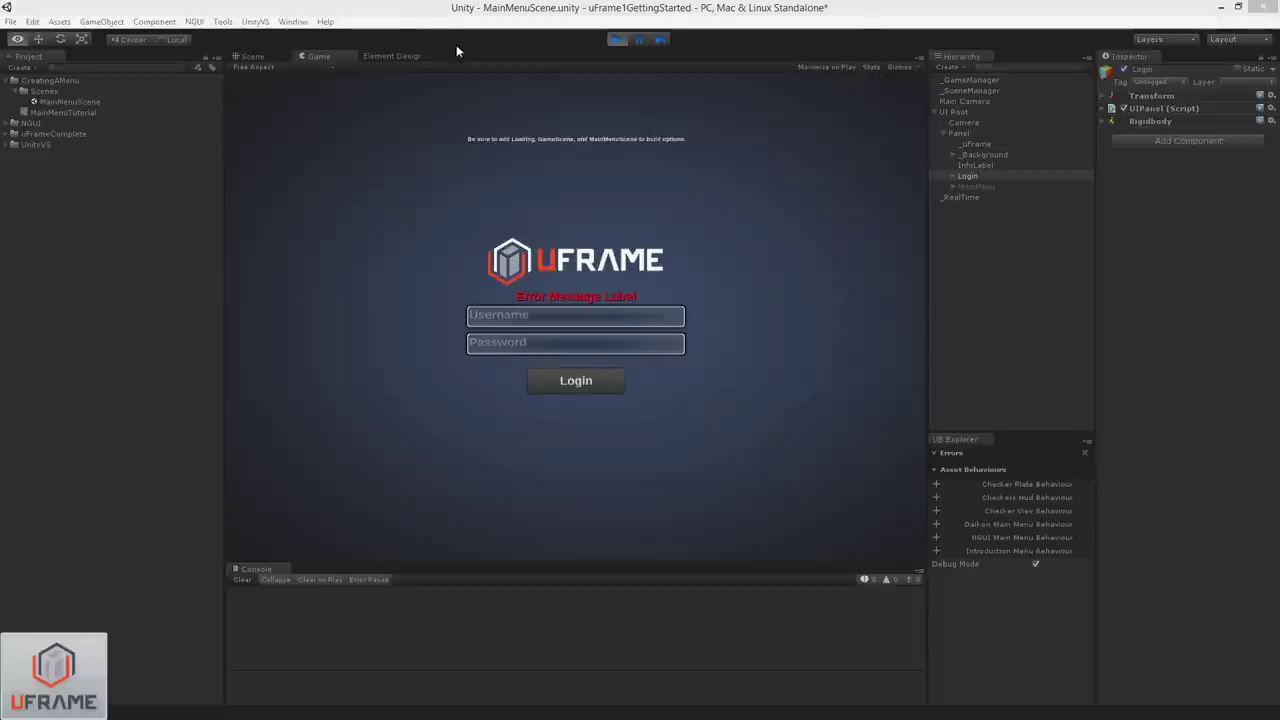
# - Return to the empty uFrame Element Designer with the CreatingAMenu folder selected
pyautogui.click(407, 57)
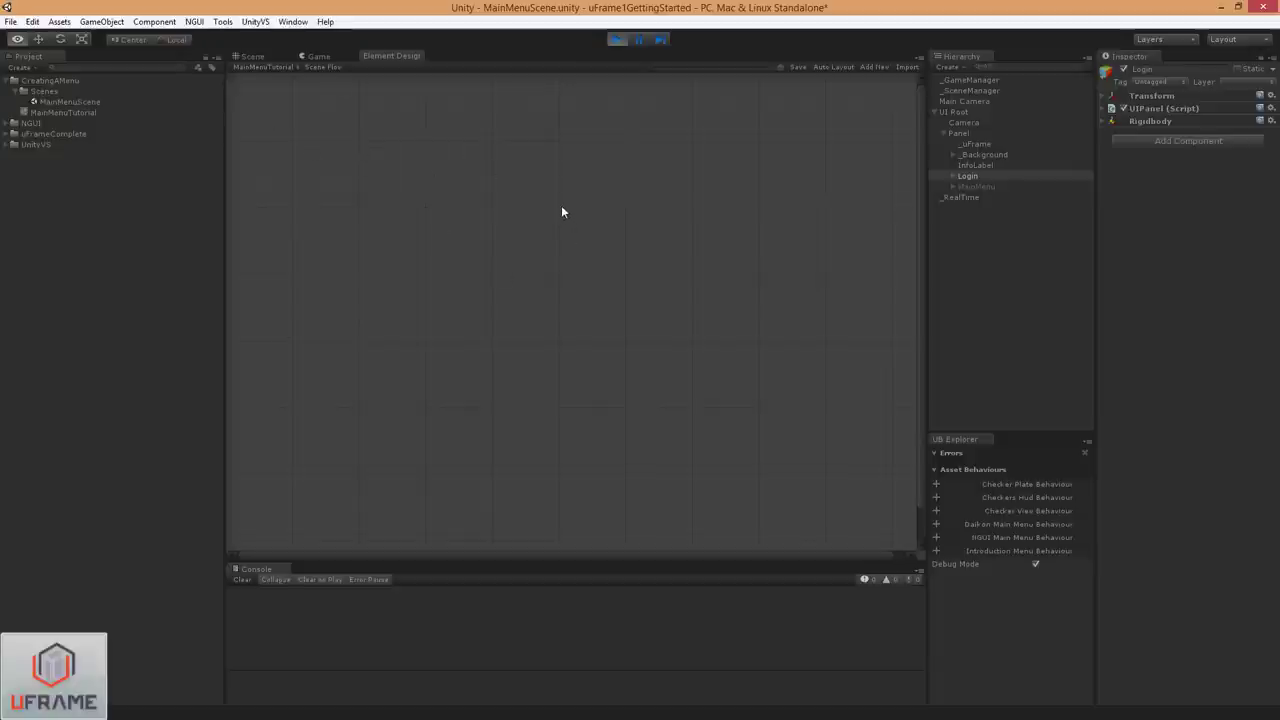
pyautogui.click(76, 82)
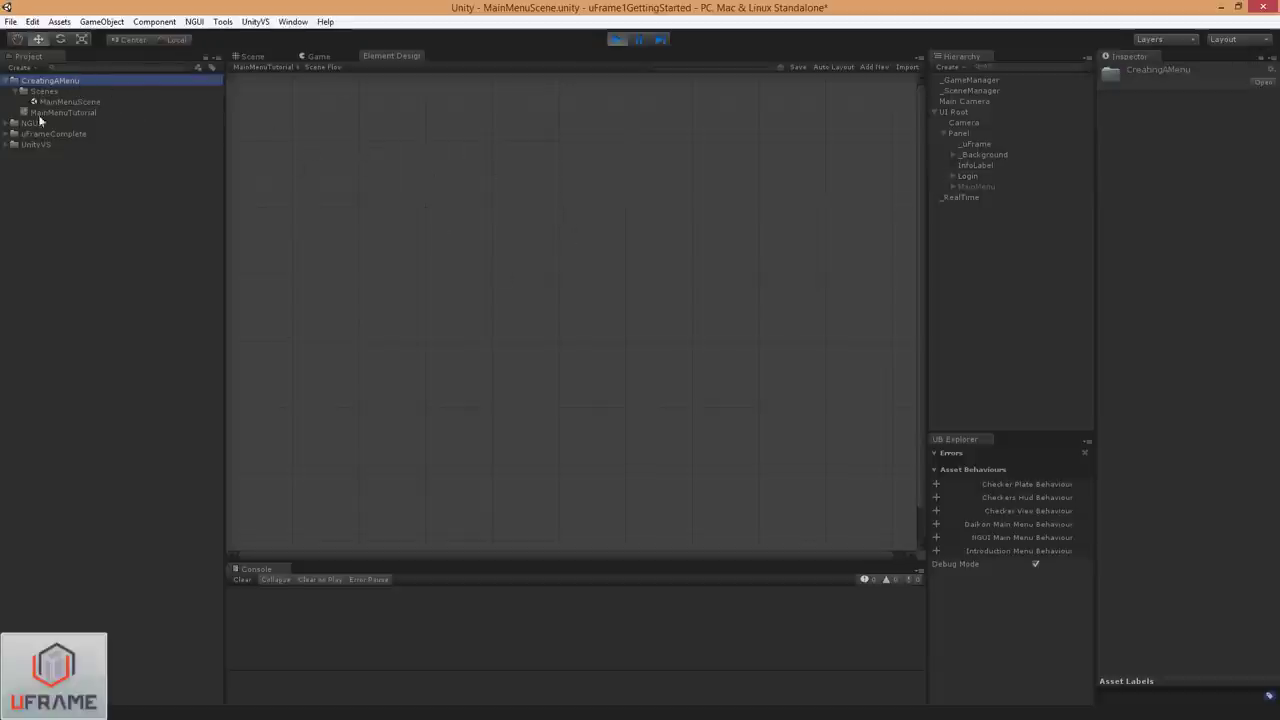
pyautogui.click(493, 179)
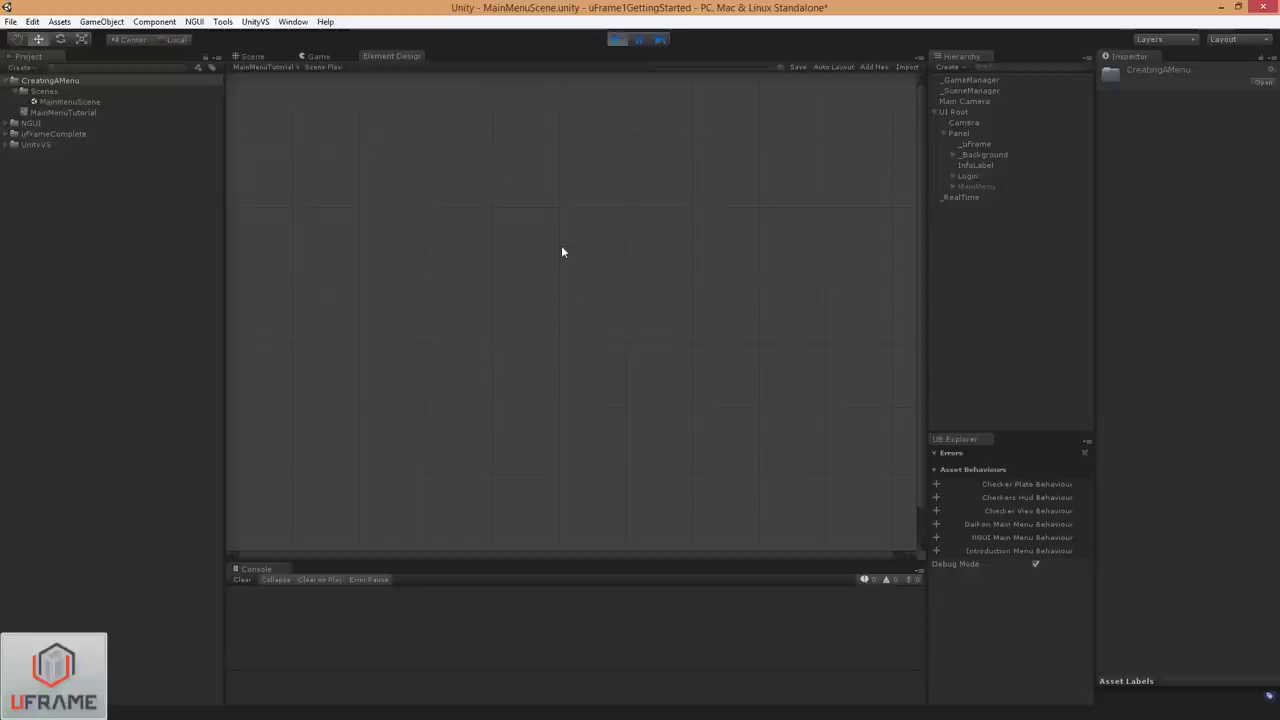
# - Add a scene manager node and a subsystem node named MenuSystem to the diagram
pyautogui.rightClick(466, 161)
pyautogui.moveTo(515, 168)
pyautogui.click(614, 172)
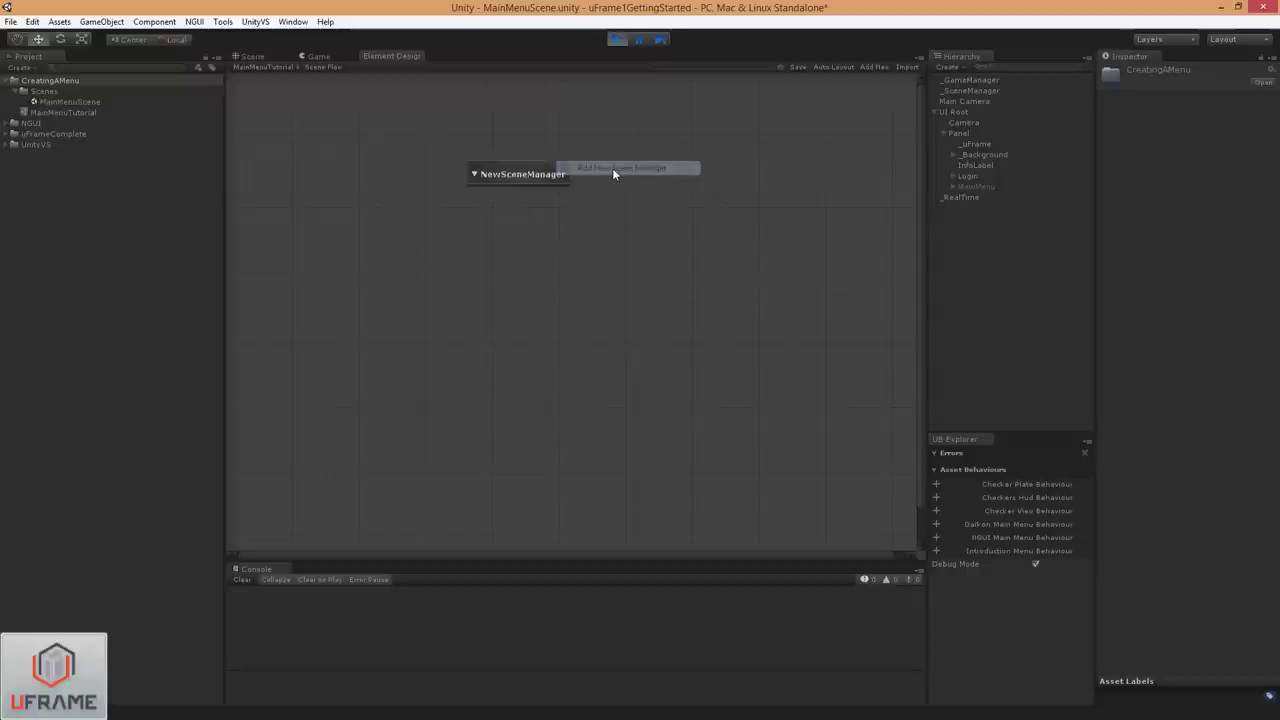
pyautogui.rightClick(508, 240)
pyautogui.moveTo(545, 241)
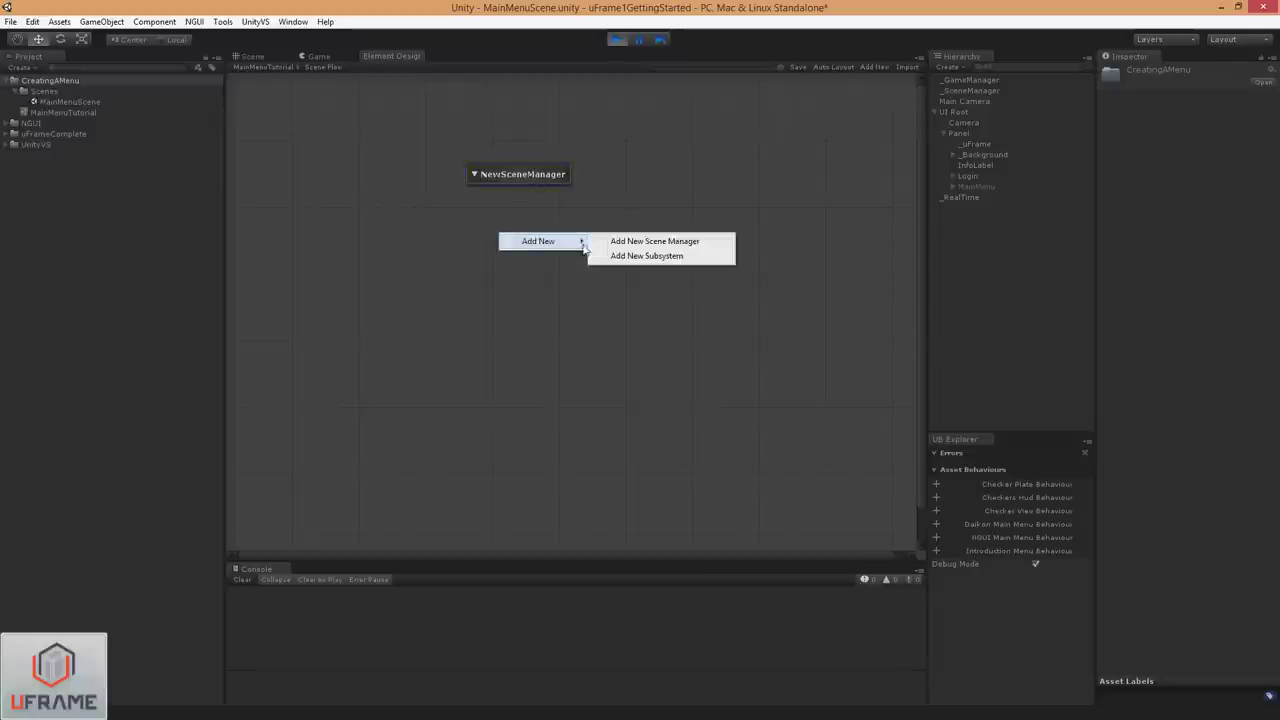
pyautogui.click(616, 258)
pyautogui.moveTo(562, 253); pyautogui.dragTo(542, 235)
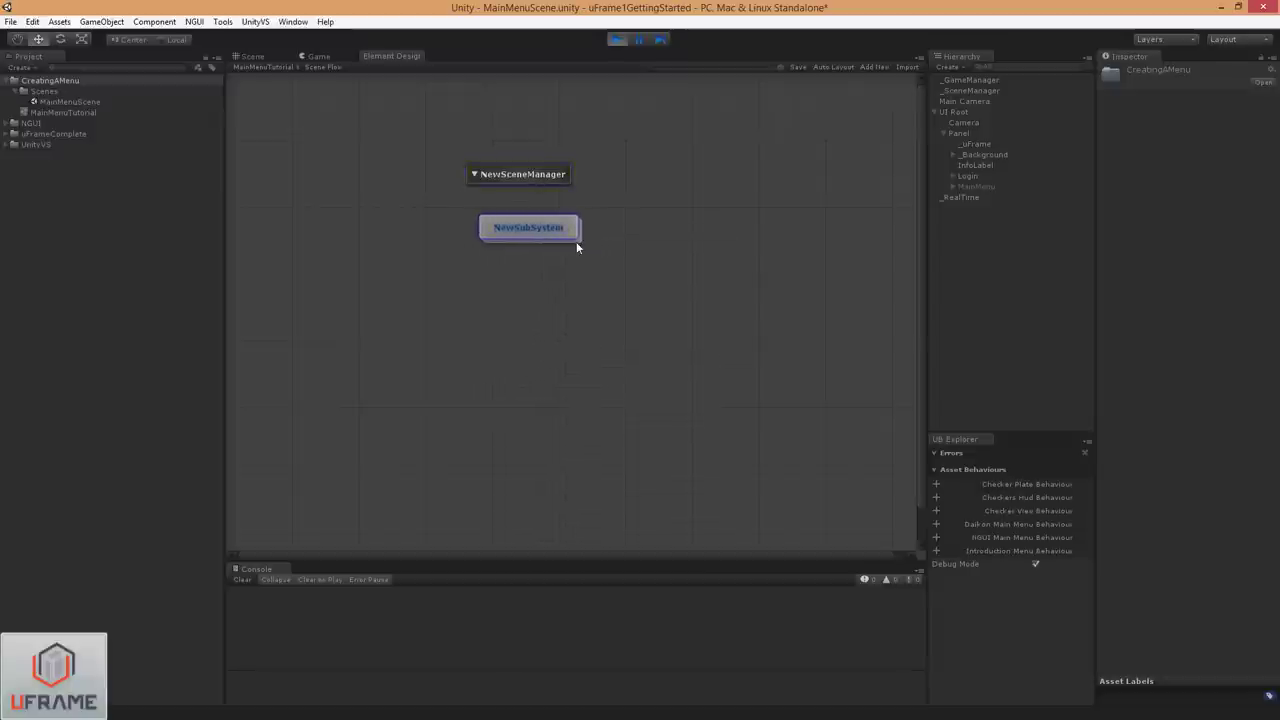
pyautogui.write('MenuSystem')
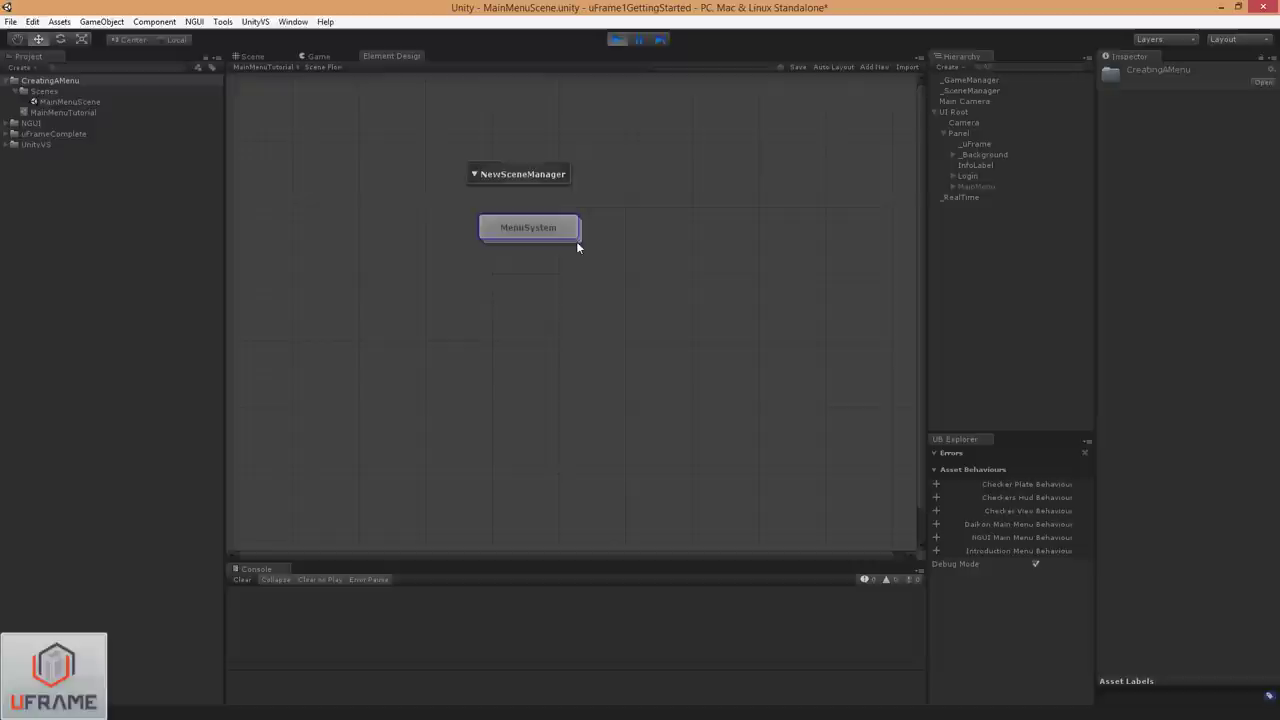
# - Name the scene manager MainMenuSceneManager, link it to MenuSystem, and open MenuSystem's graph
pyautogui.click(530, 176)
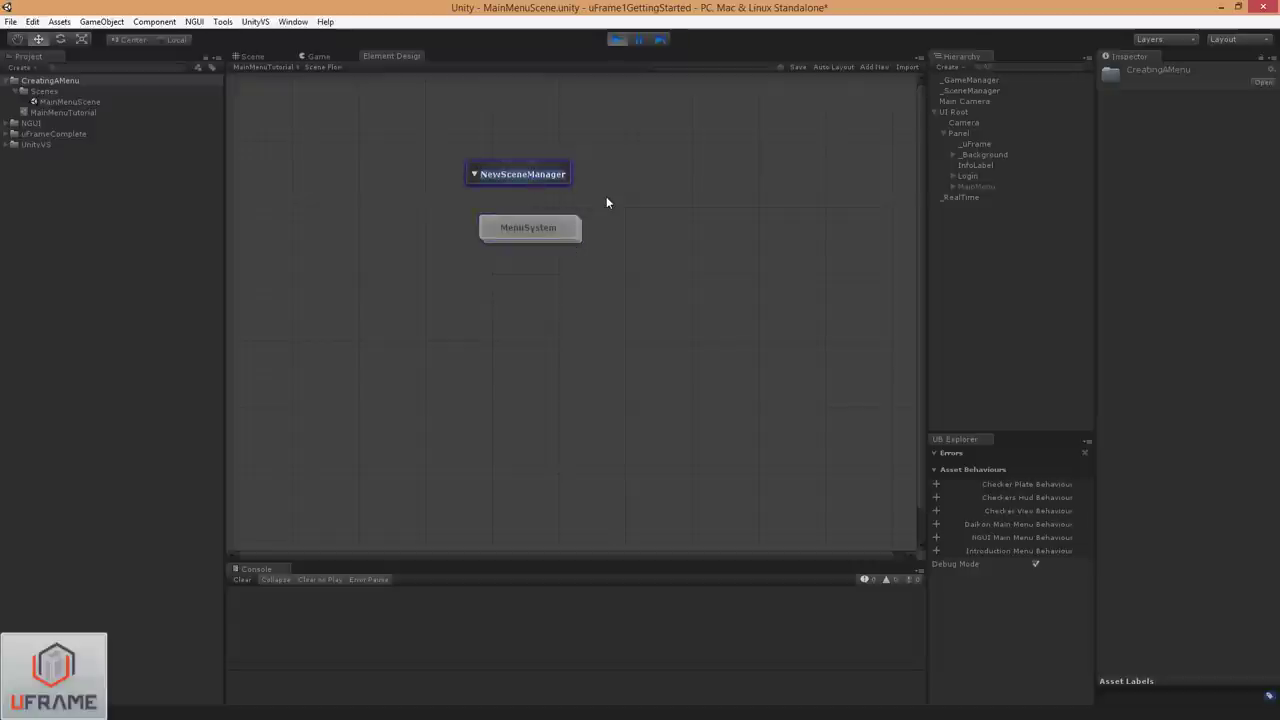
pyautogui.write('Main')
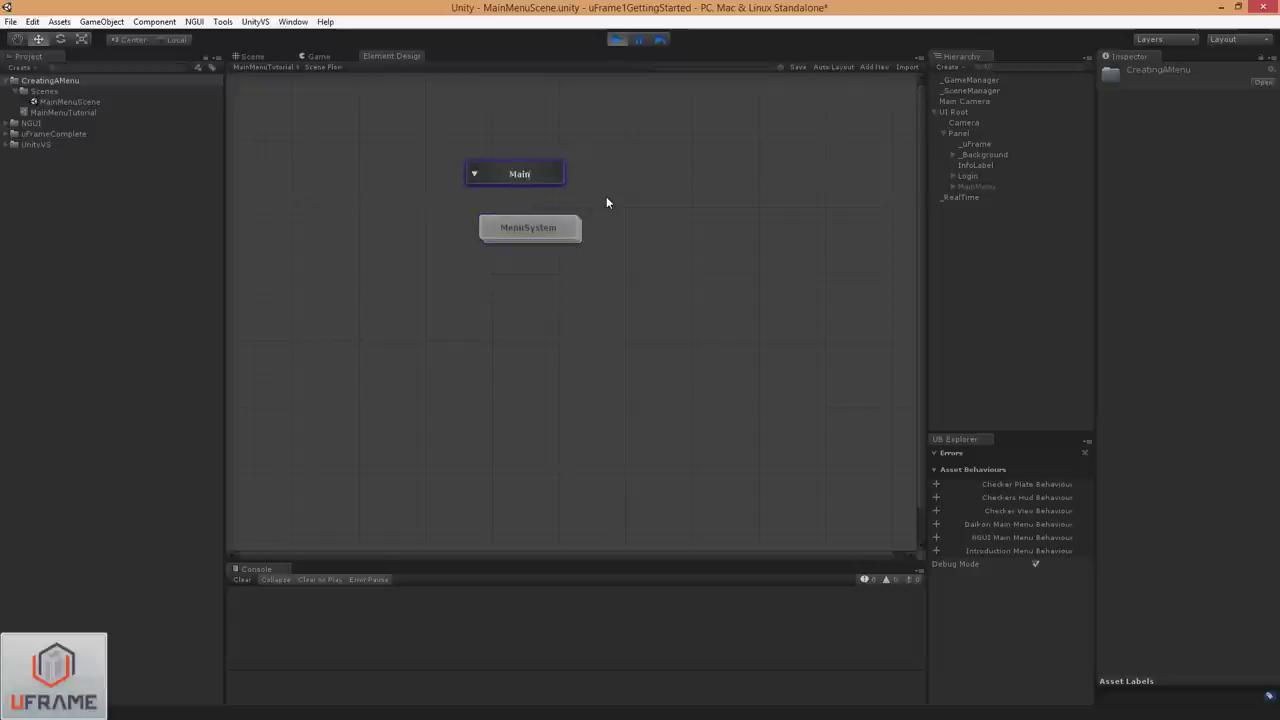
pyautogui.write('MenuSceneManager')
pyautogui.press('Return')
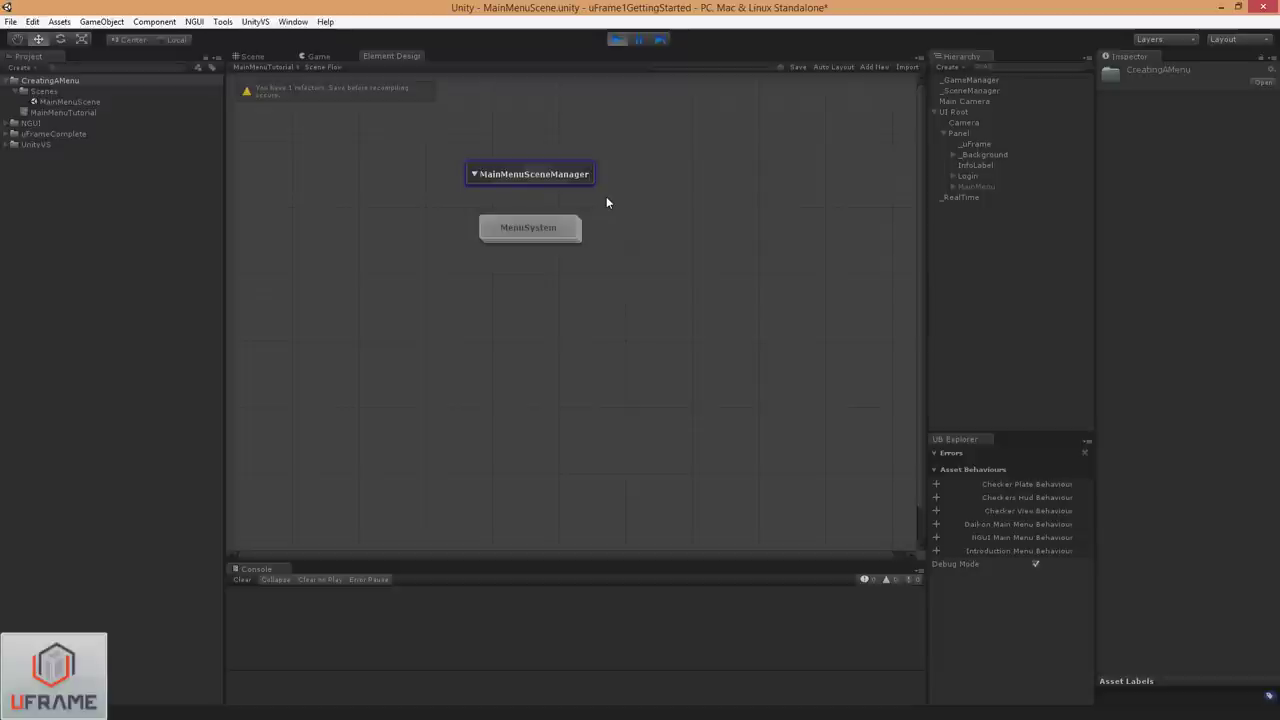
pyautogui.moveTo(467, 224); pyautogui.dragTo(485, 175)
pyautogui.click(586, 204)
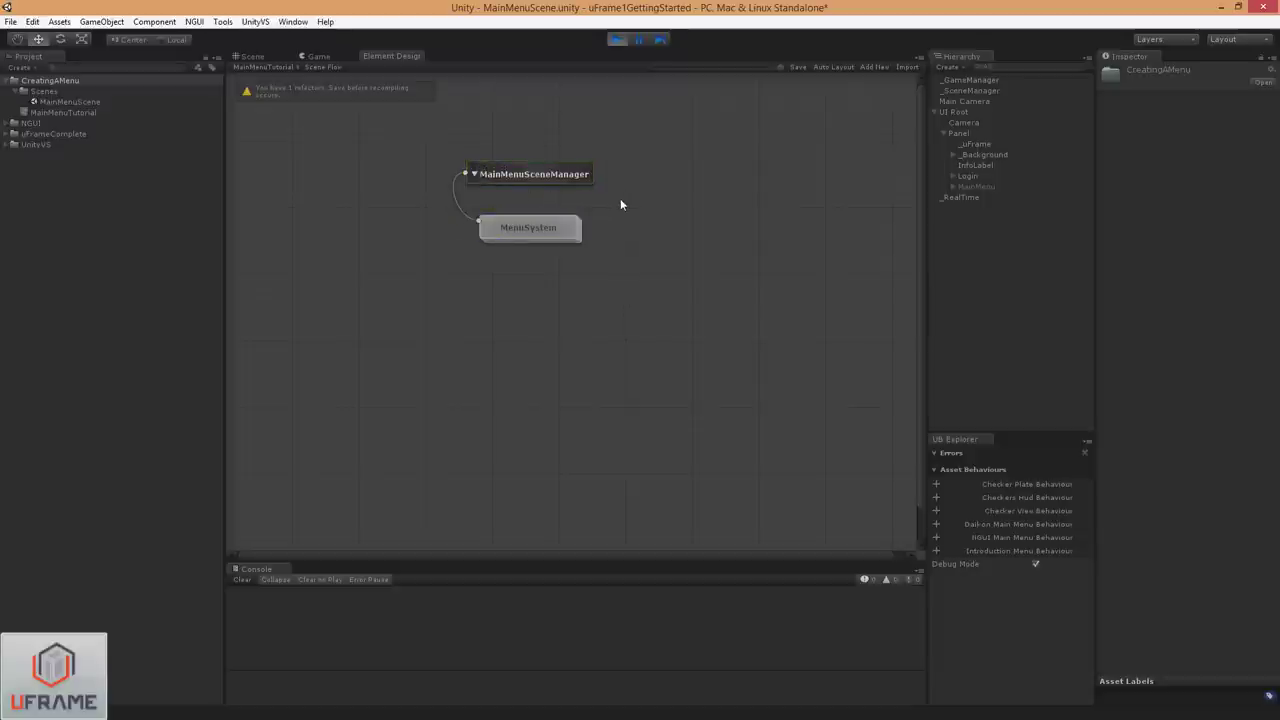
pyautogui.doubleClick(553, 232)
# - Move MenuSystem to the top-left and add an element named MainMenuScene
pyautogui.moveTo(544, 230); pyautogui.dragTo(324, 141)
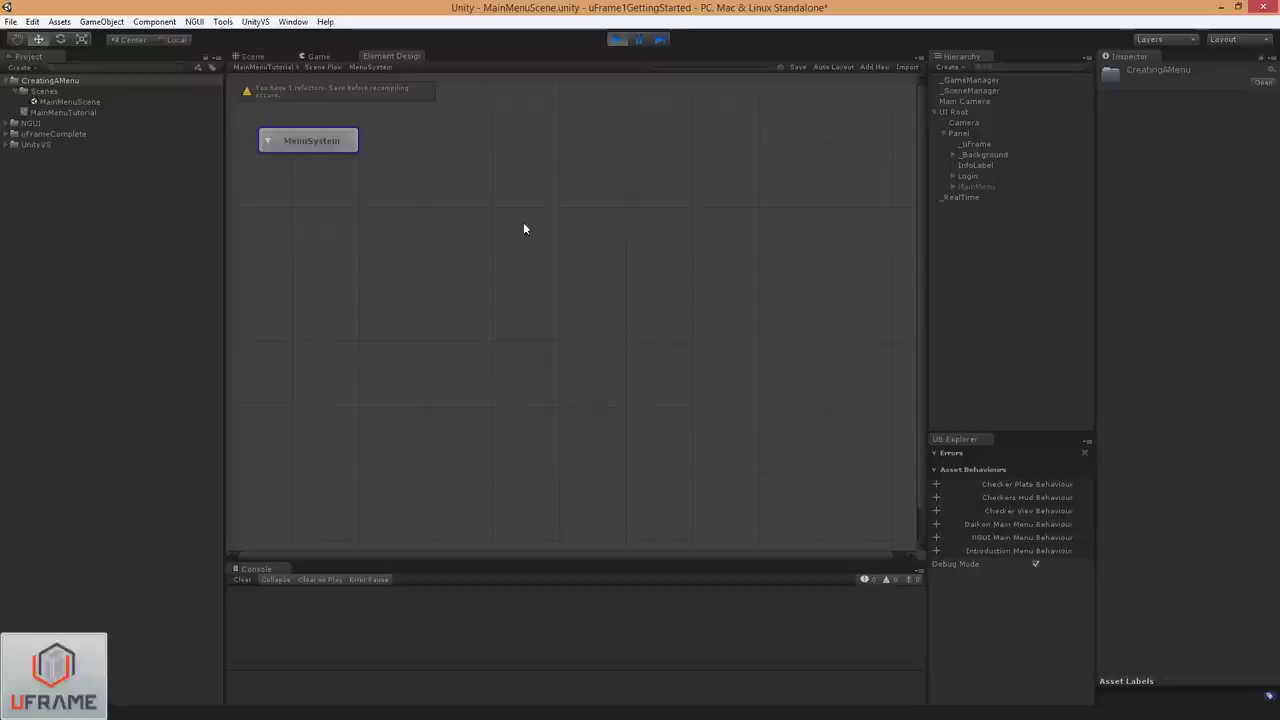
pyautogui.rightClick(348, 220)
pyautogui.moveTo(363, 228)
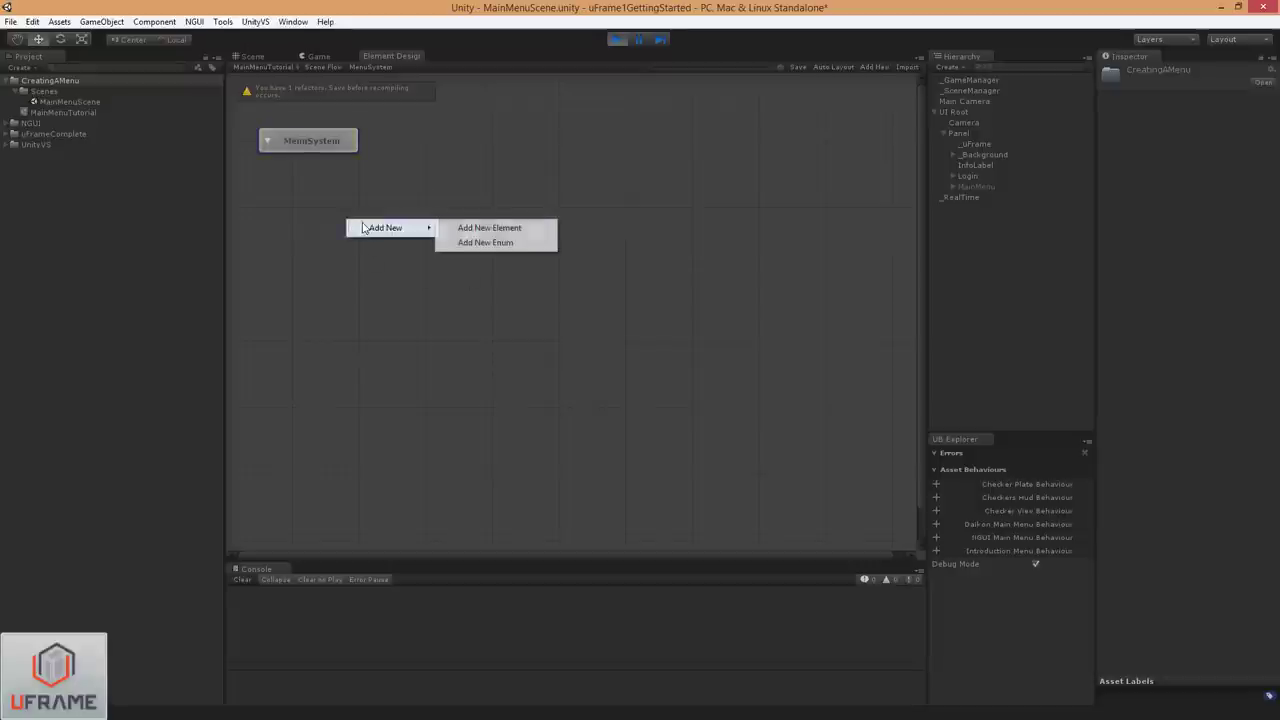
pyautogui.click(505, 229)
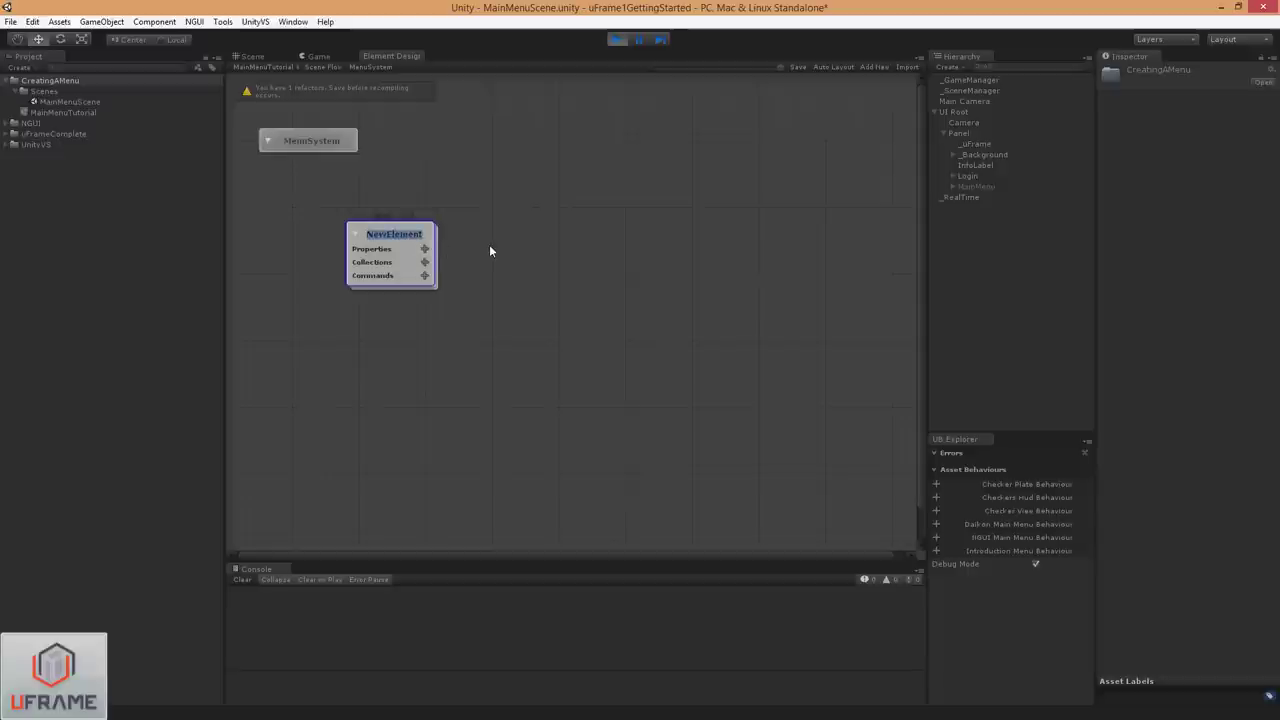
pyautogui.write('MainMenuS')
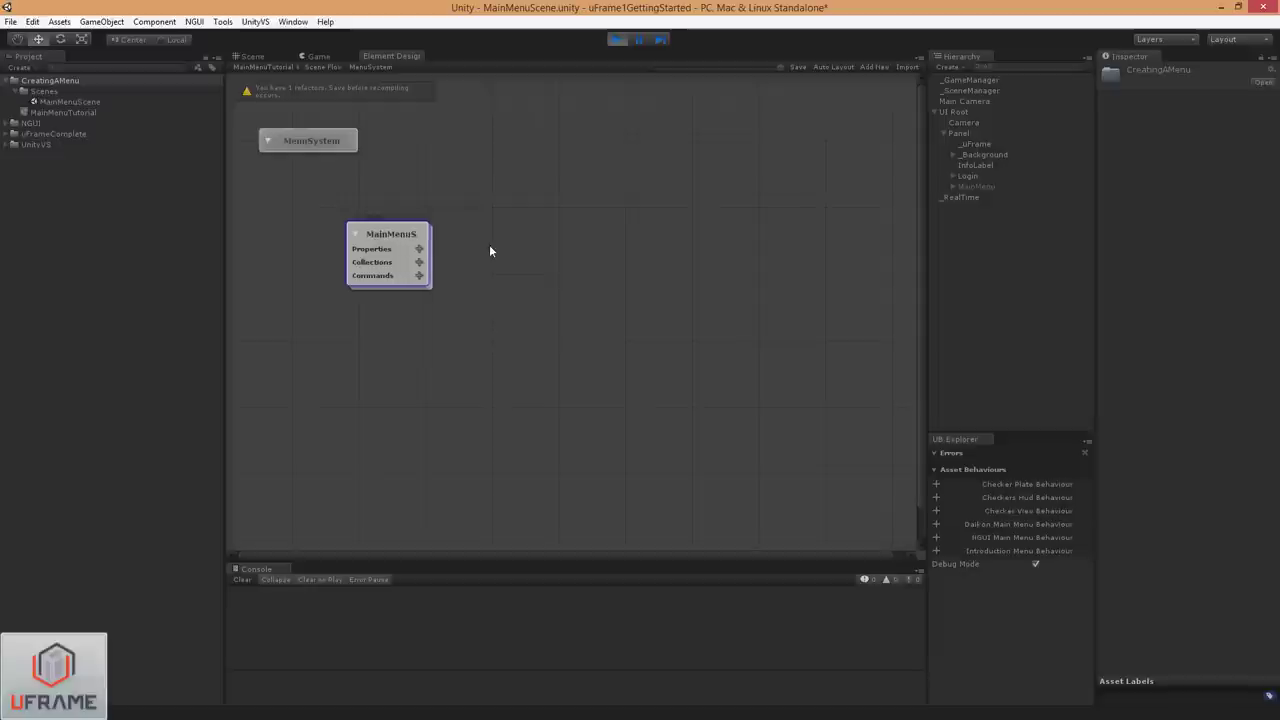
pyautogui.write('cene')
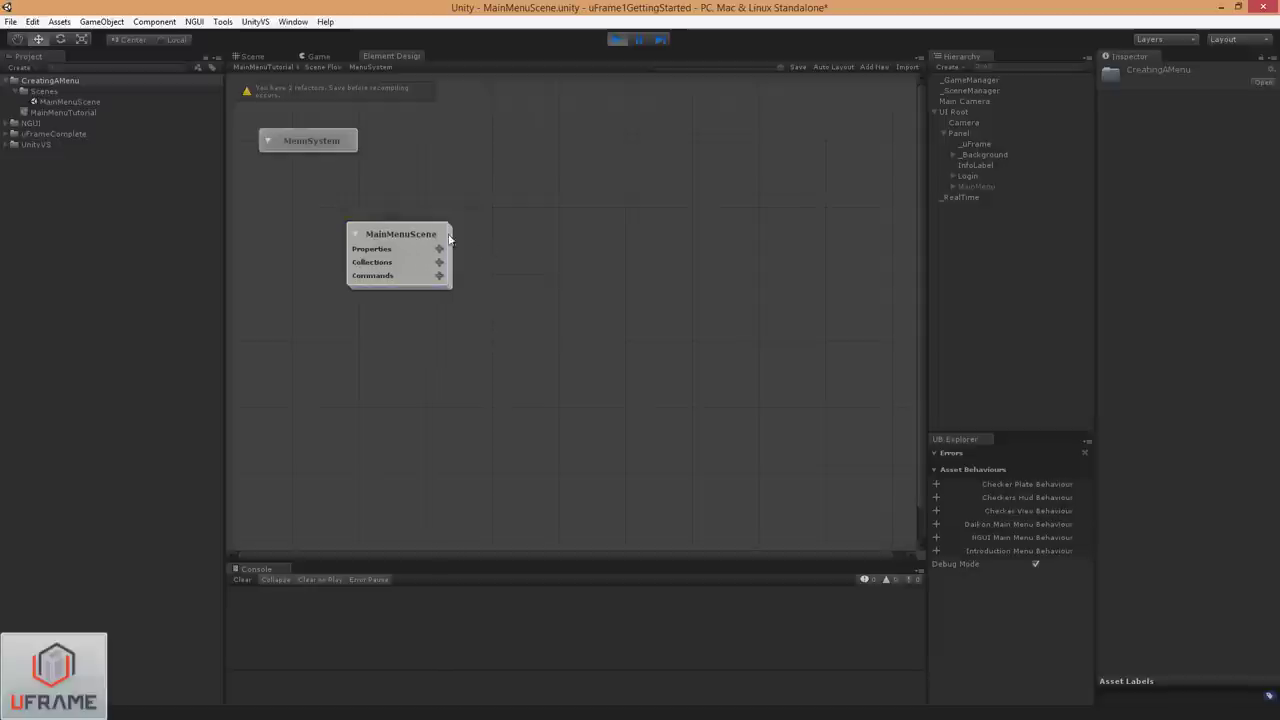
pyautogui.moveTo(437, 238); pyautogui.dragTo(373, 235)
# - Add another element node and name it MenuScreen
pyautogui.rightClick(488, 241)
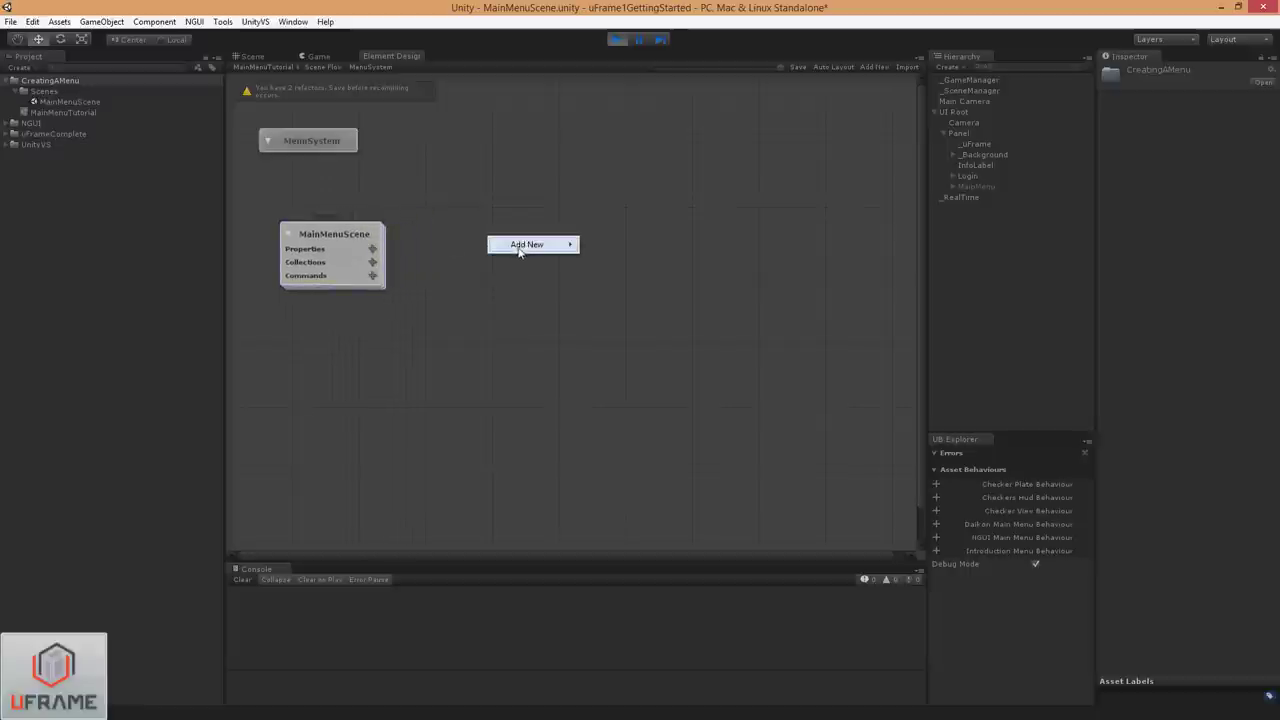
pyautogui.moveTo(560, 244)
pyautogui.click(612, 246)
pyautogui.click(533, 255)
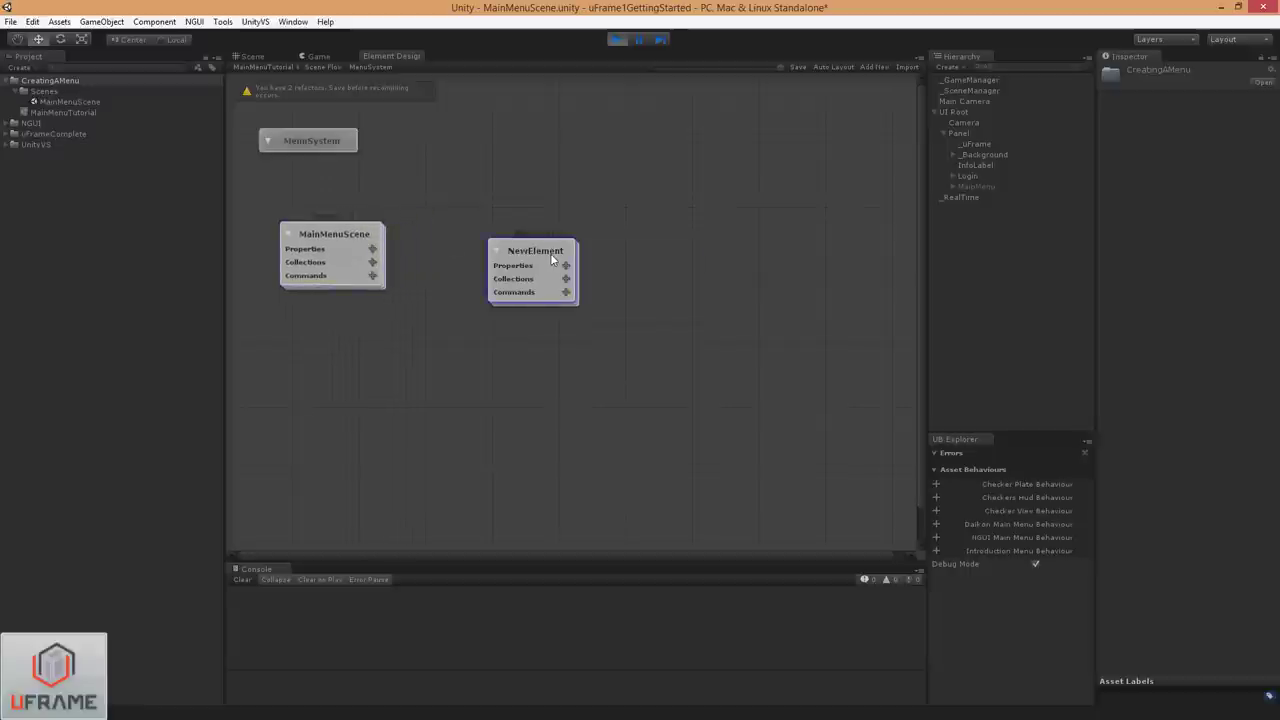
pyautogui.doubleClick(551, 254)
pyautogui.write('MenuScreen')
pyautogui.press('Return')
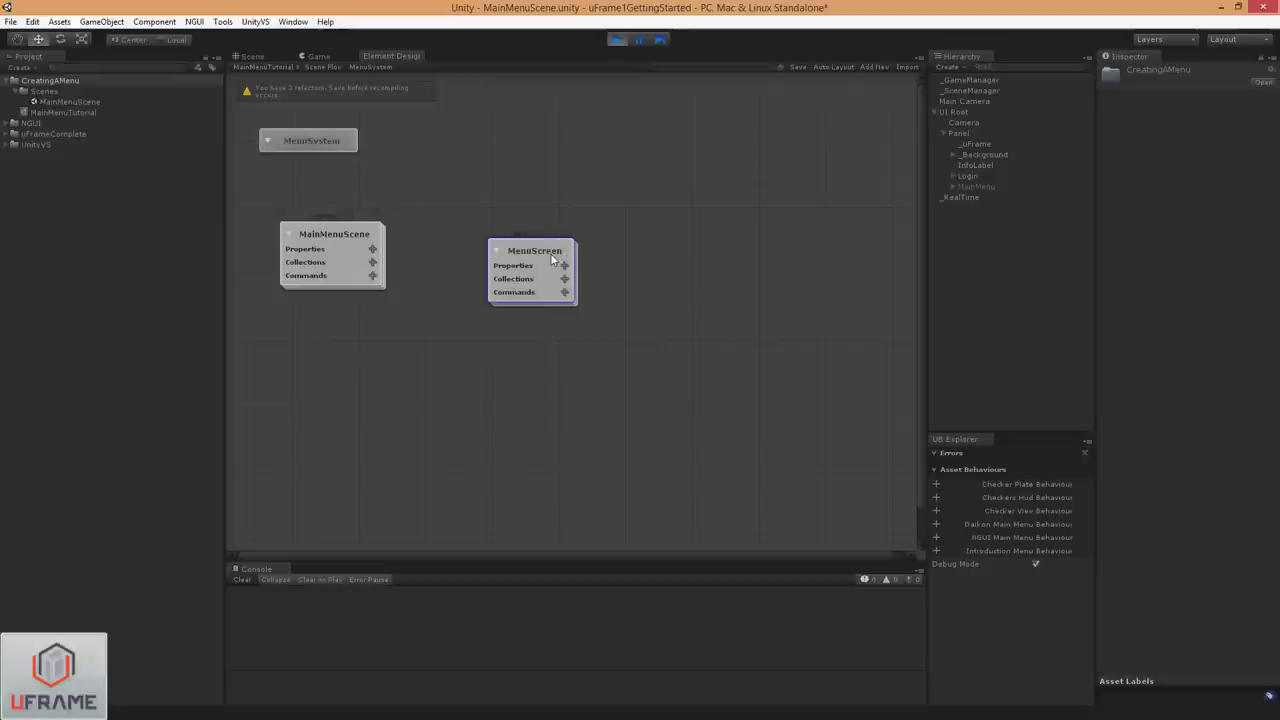
# - Move MenuScreen up and left and mark it Is Template
pyautogui.click(622, 279)
pyautogui.moveTo(569, 260); pyautogui.dragTo(528, 242)
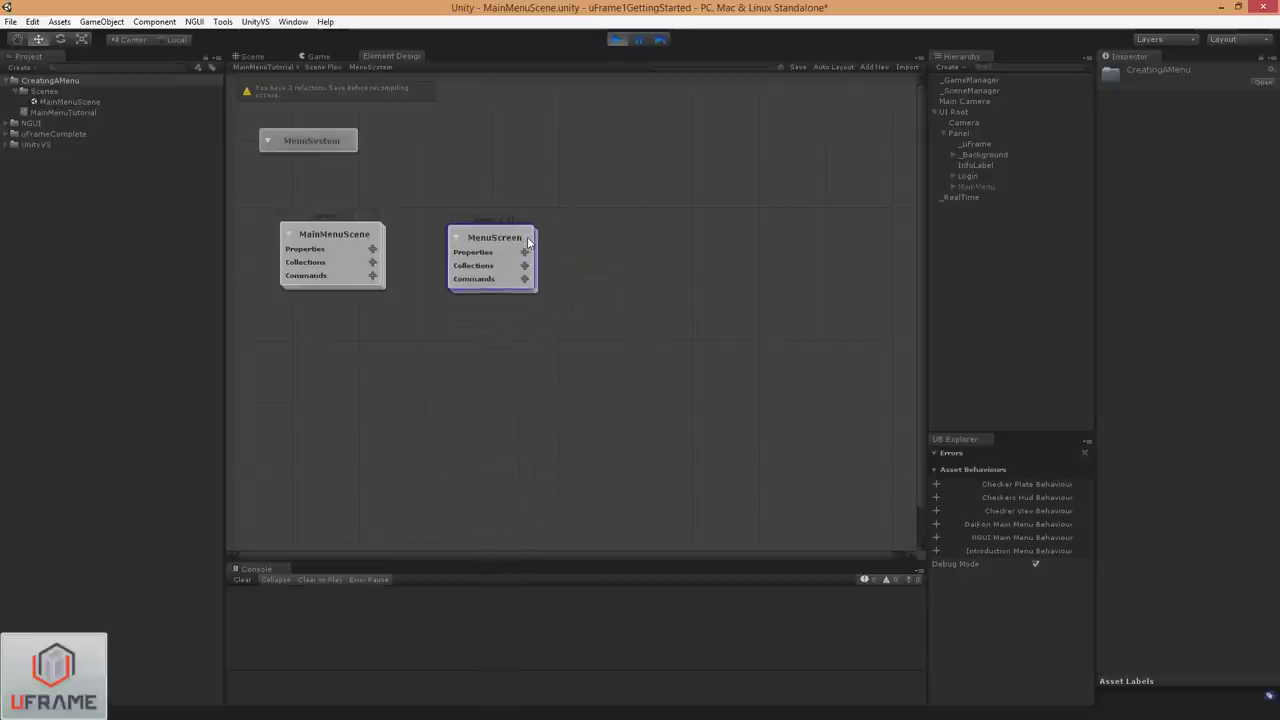
pyautogui.rightClick(520, 240)
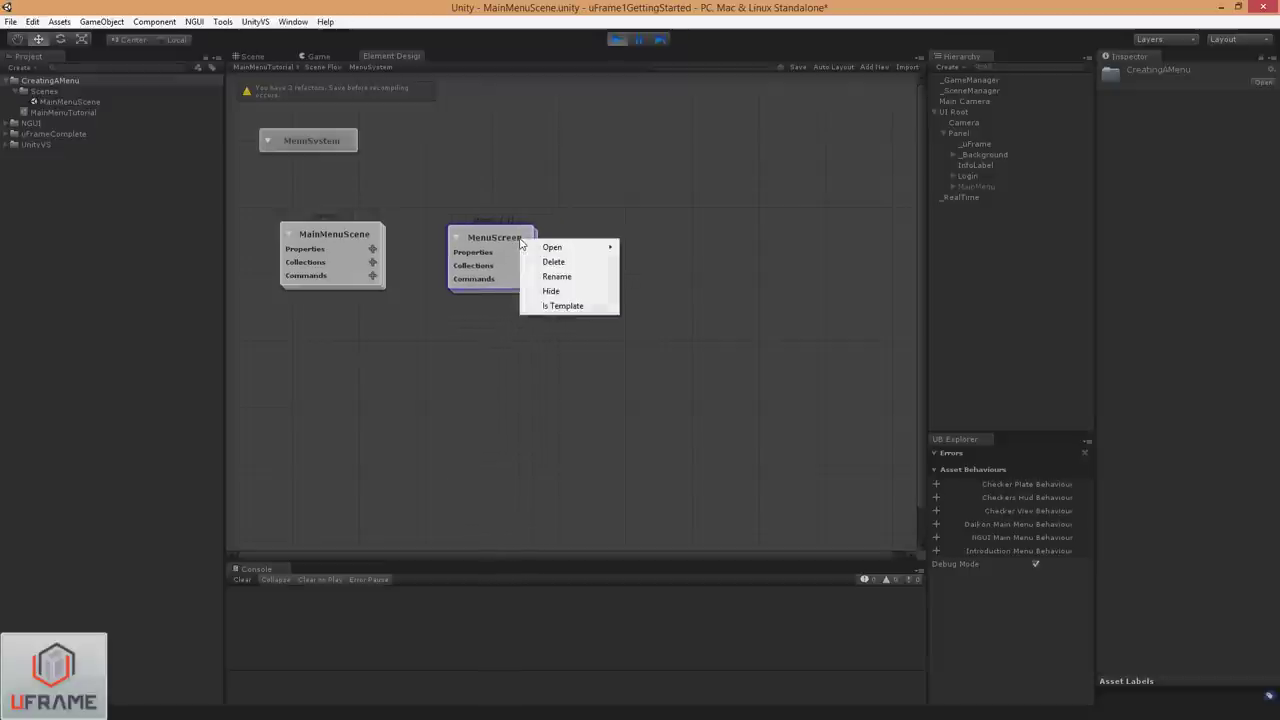
pyautogui.click(581, 307)
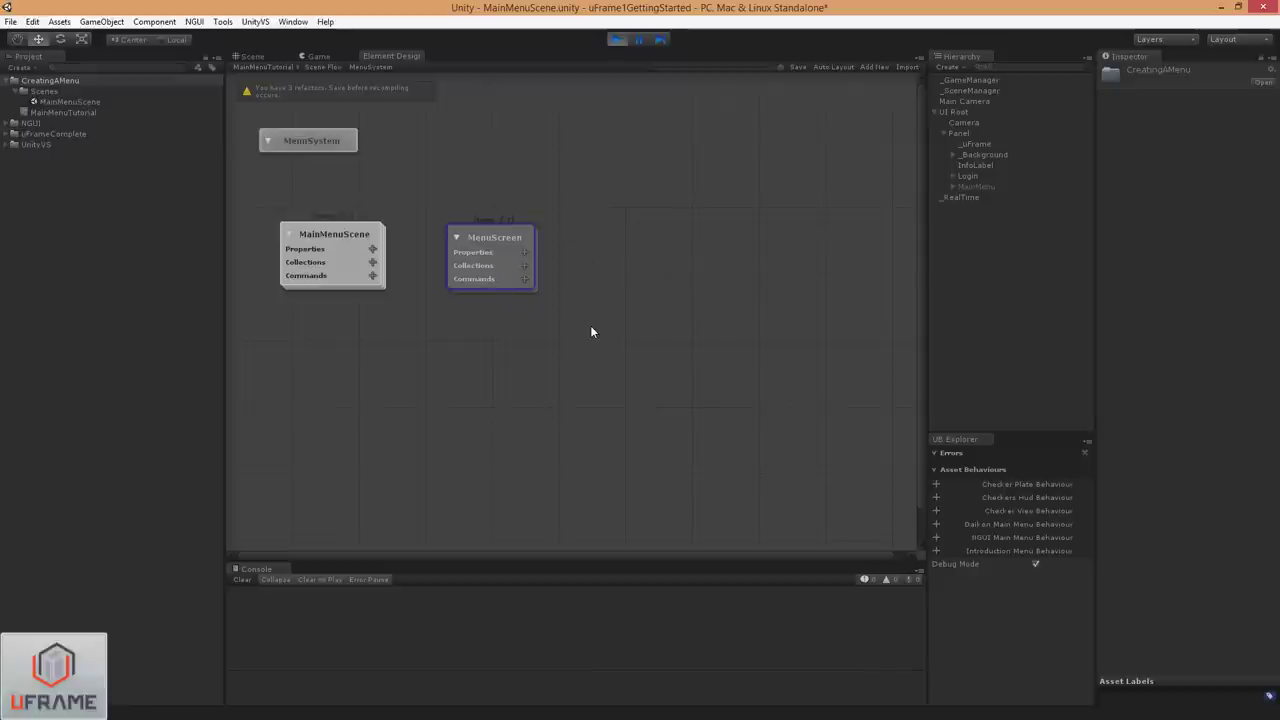
# - Add a new element and name it MainMenuScreen
pyautogui.moveTo(507, 249); pyautogui.dragTo(506, 245)
pyautogui.rightClick(622, 187)
pyautogui.moveTo(690, 193)
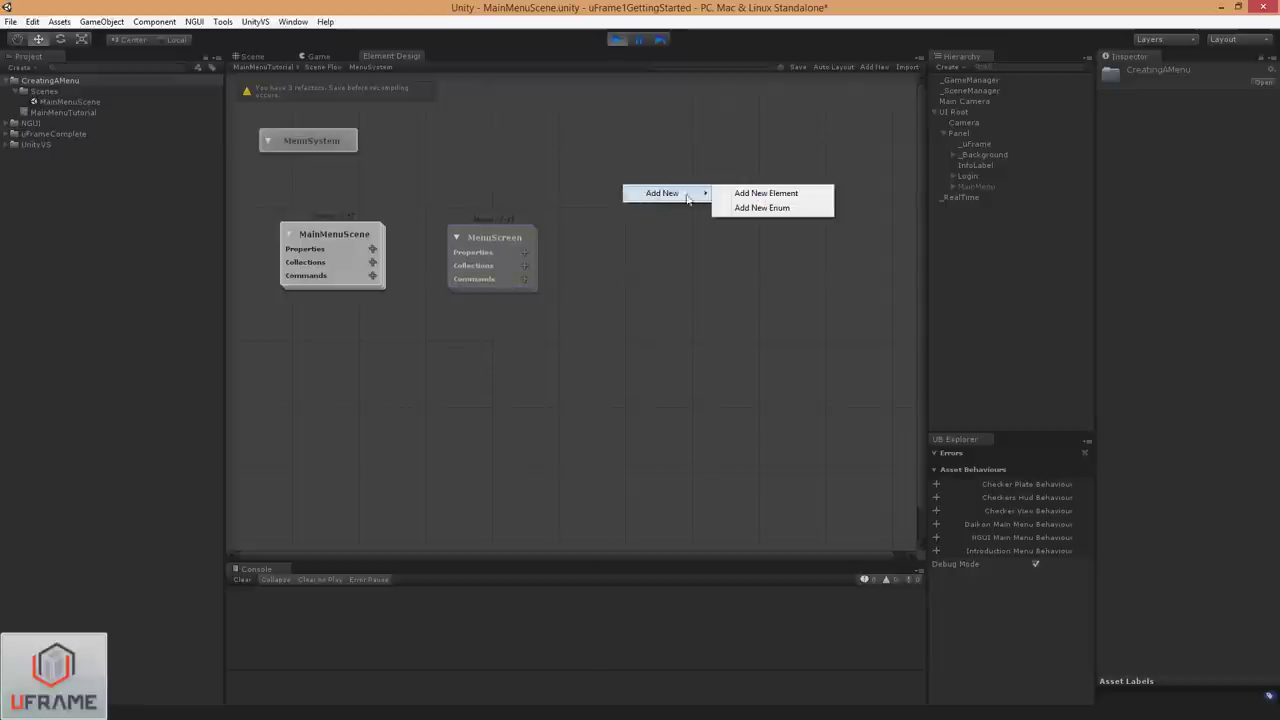
pyautogui.click(756, 195)
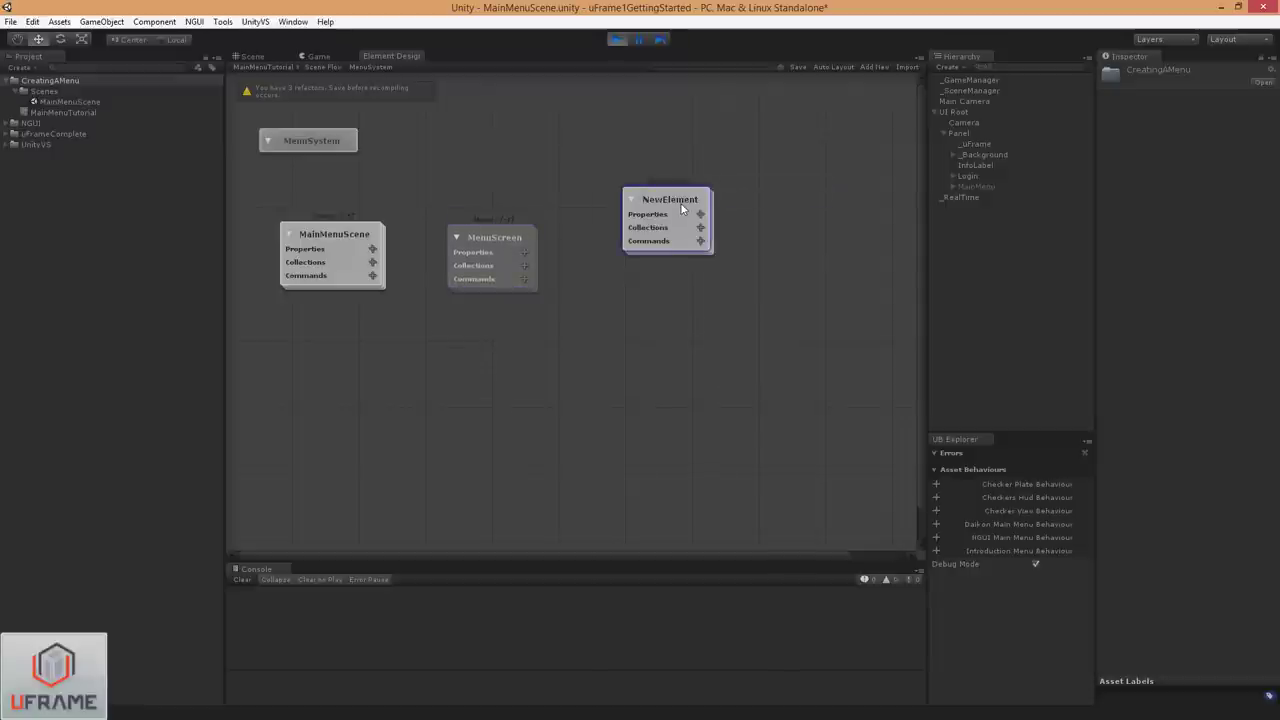
pyautogui.doubleClick(682, 205)
pyautogui.write('MainMenuScreen')
# - Add another new element and name it LoginScreen
pyautogui.rightClick(656, 333)
pyautogui.moveTo(707, 342)
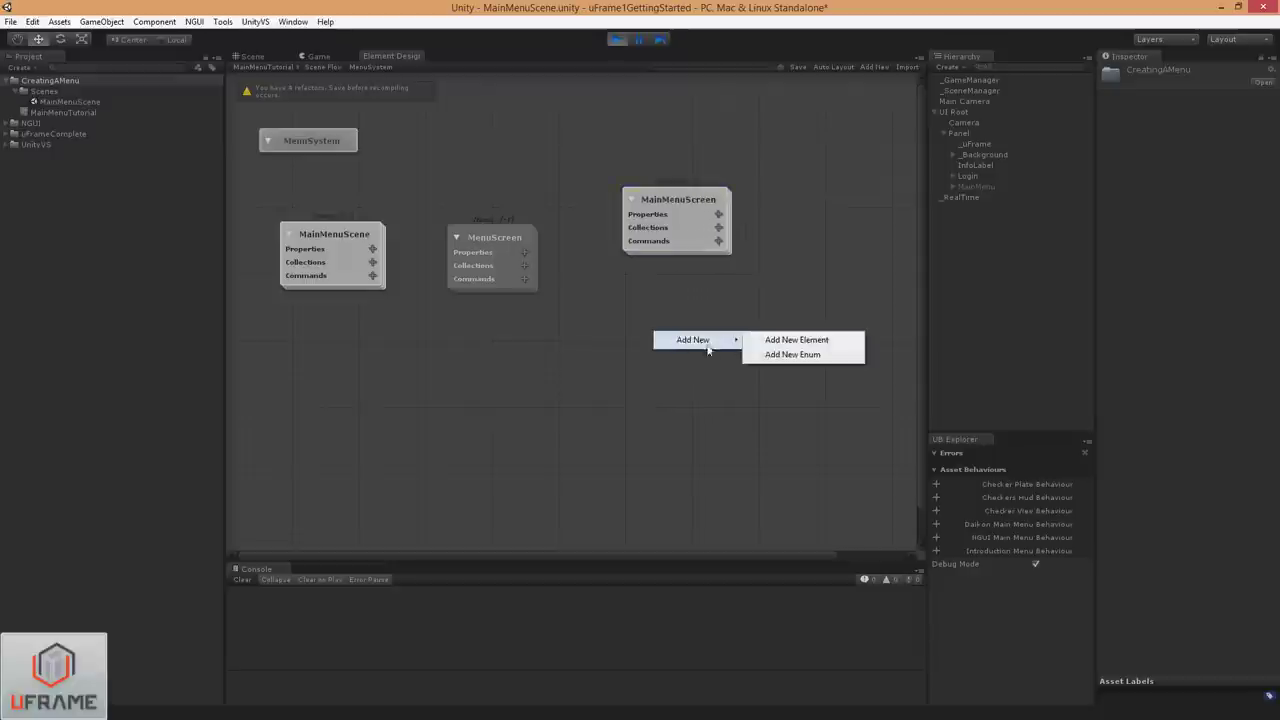
pyautogui.click(790, 340)
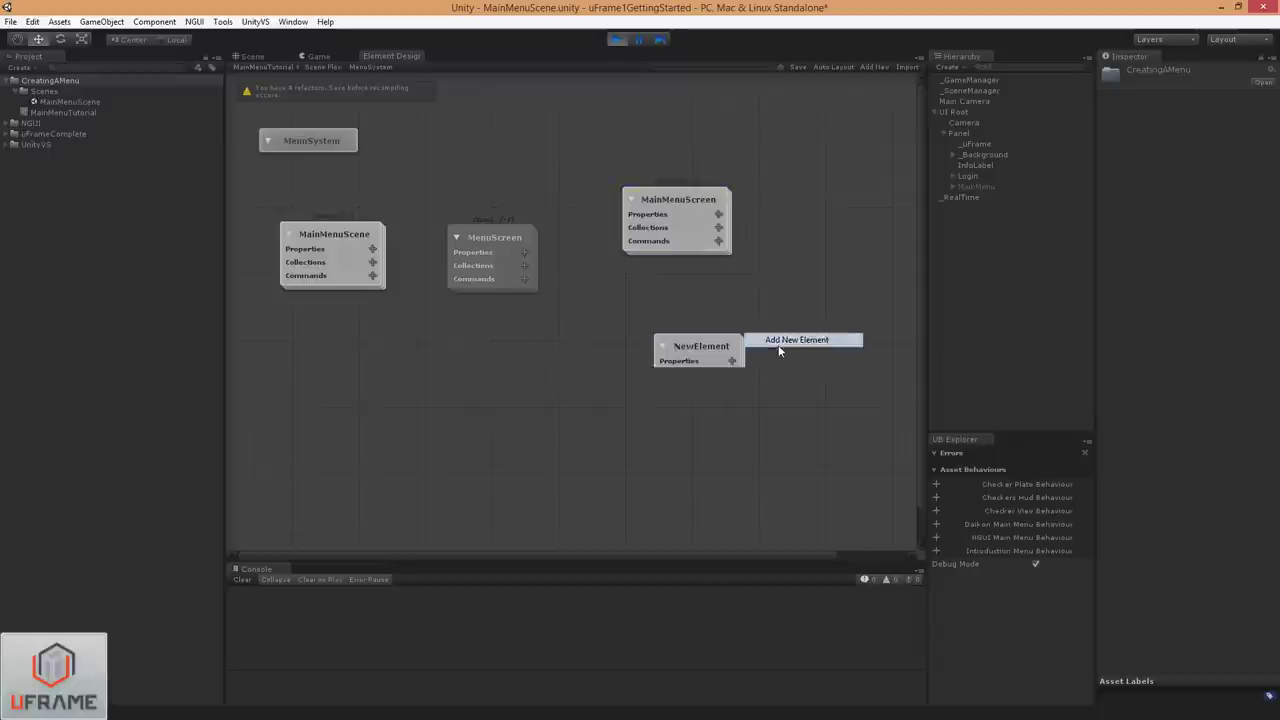
pyautogui.doubleClick(722, 347)
pyautogui.write('LoginSc')
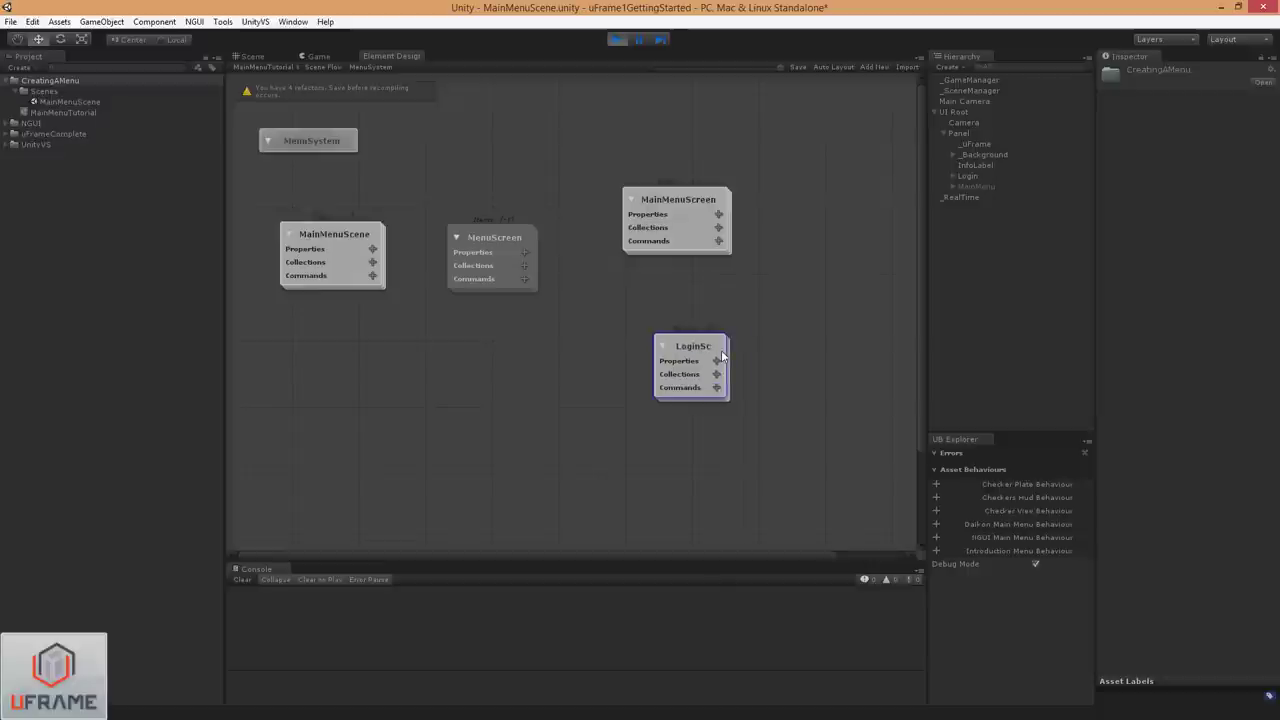
pyautogui.write('reen')
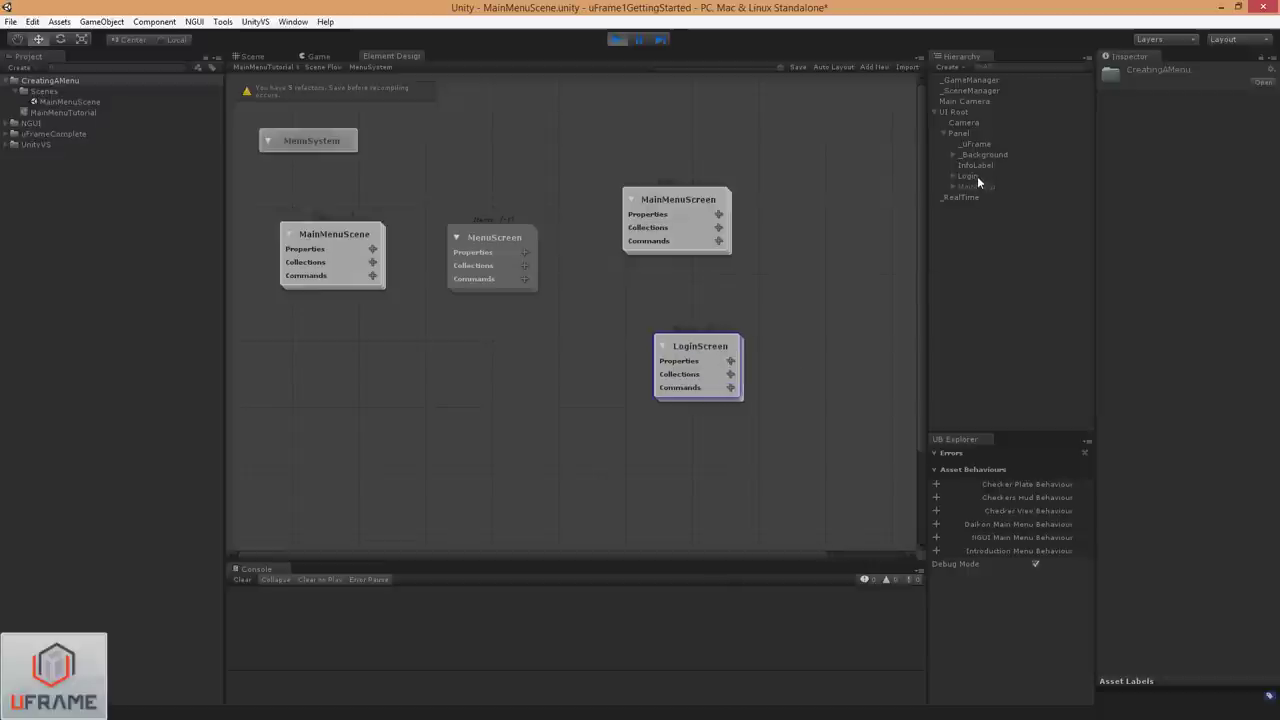
# - Place LoginScreen below MainMenuScreen and make both inherit from MenuScreen
pyautogui.moveTo(719, 357); pyautogui.dragTo(692, 310)
pyautogui.moveTo(526, 252); pyautogui.dragTo(644, 331)
pyautogui.moveTo(497, 239); pyautogui.dragTo(517, 259)
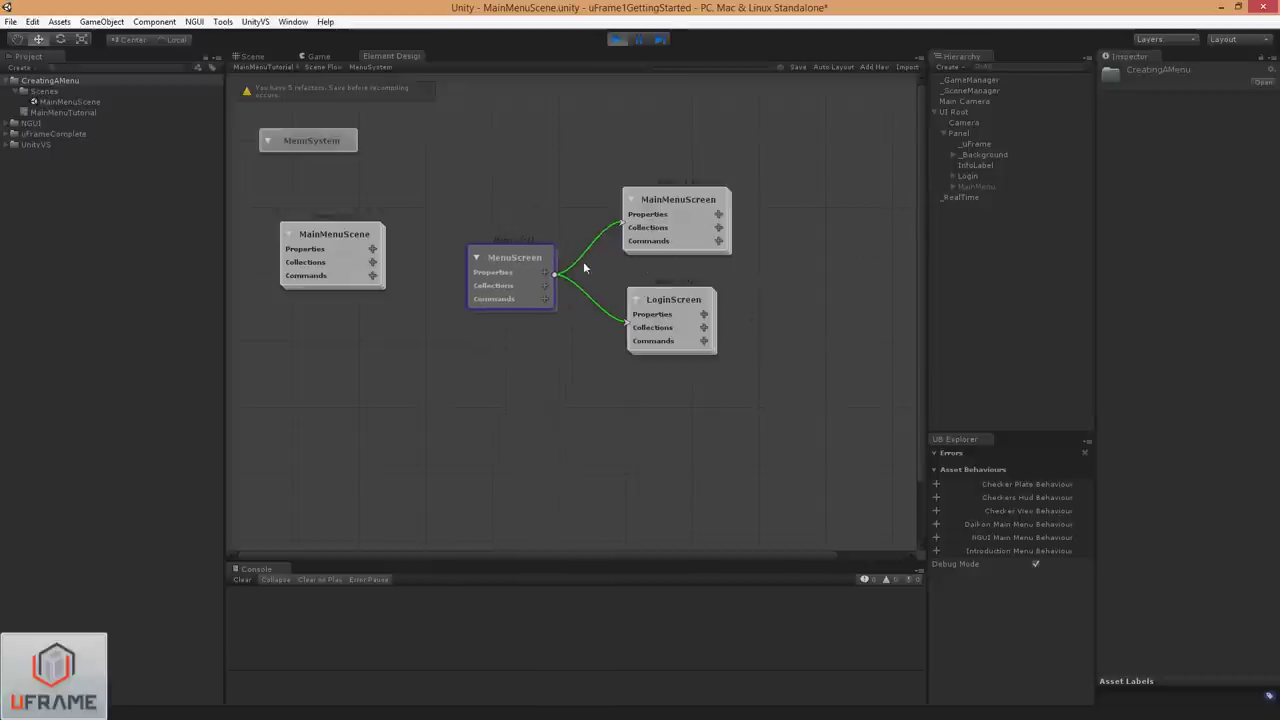
# - Give MenuScreen a bool property named Active
pyautogui.click(545, 272)
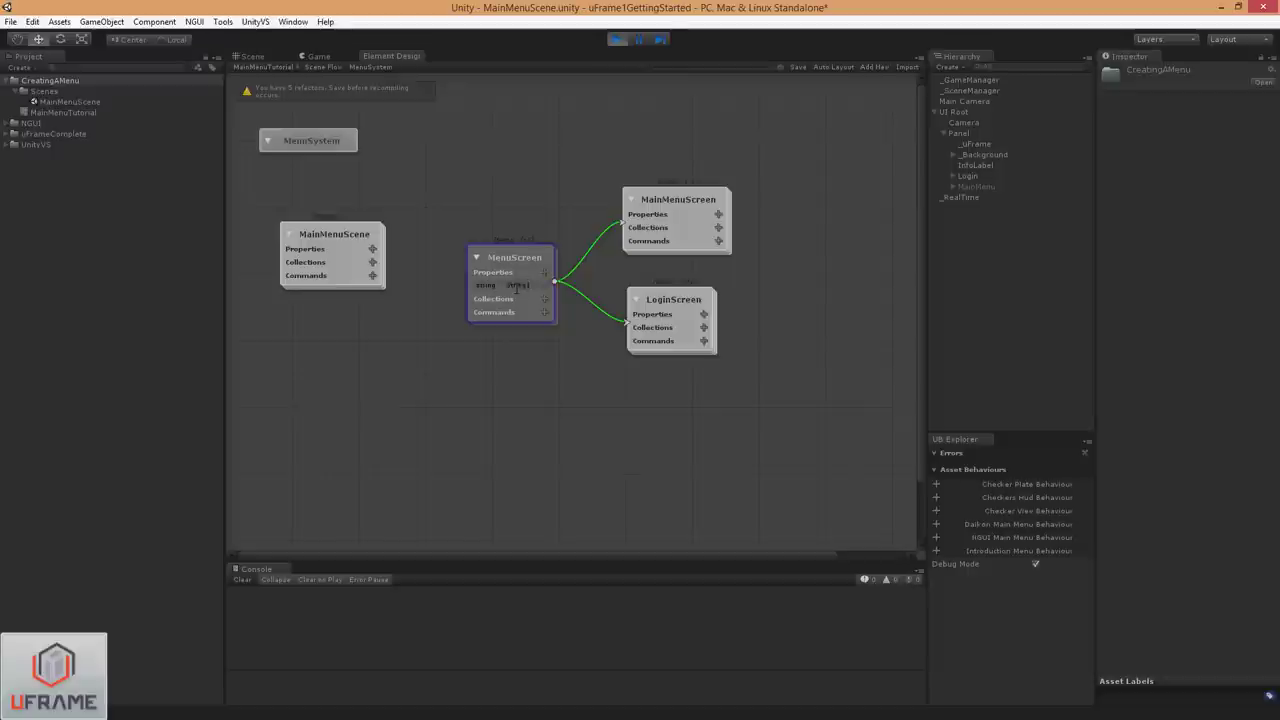
pyautogui.click(517, 285)
pyautogui.write('Active')
pyautogui.click(484, 287)
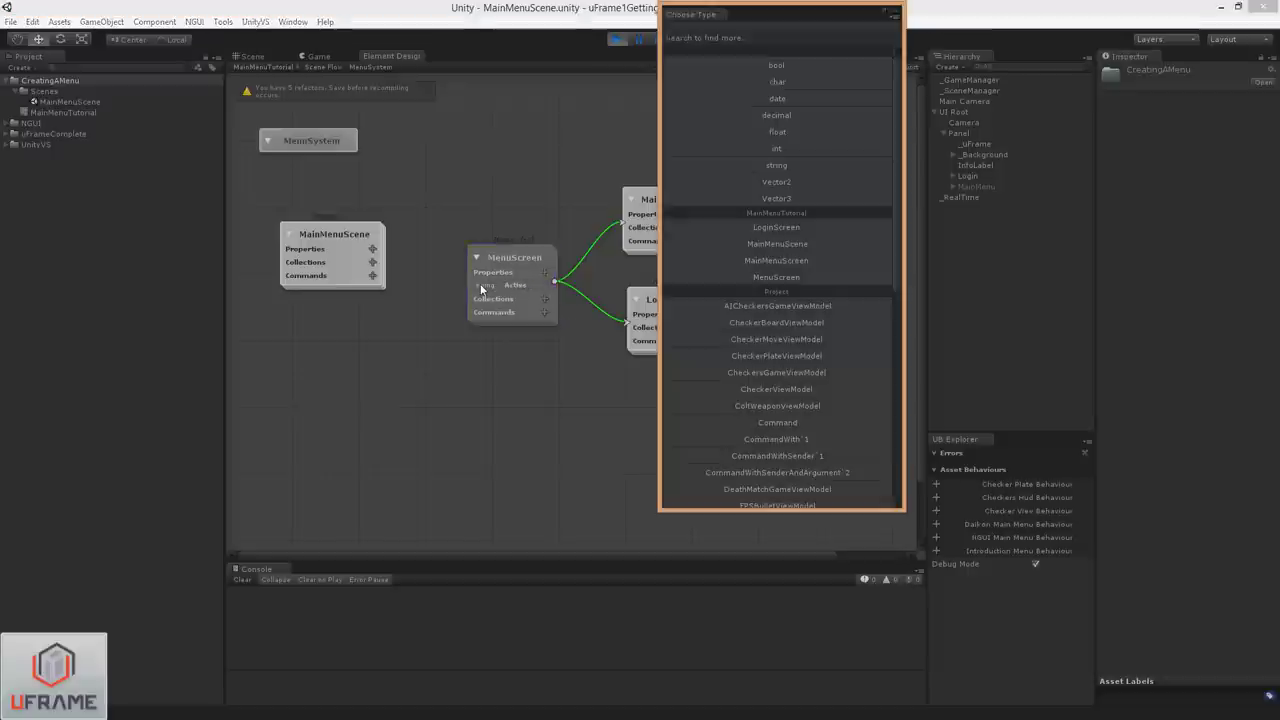
pyautogui.click(760, 68)
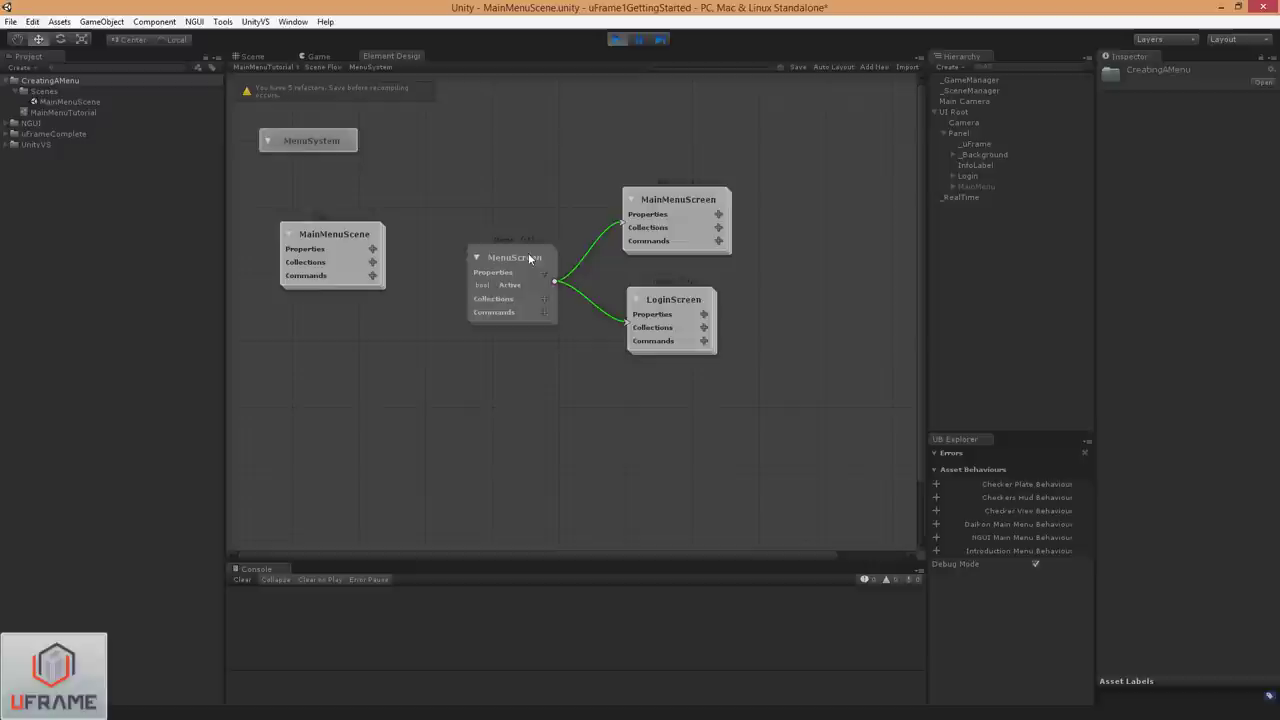
pyautogui.moveTo(523, 260)
pyautogui.mouseDown()
pyautogui.moveTo(503, 251)
pyautogui.moveTo(523, 258)
pyautogui.mouseUp()
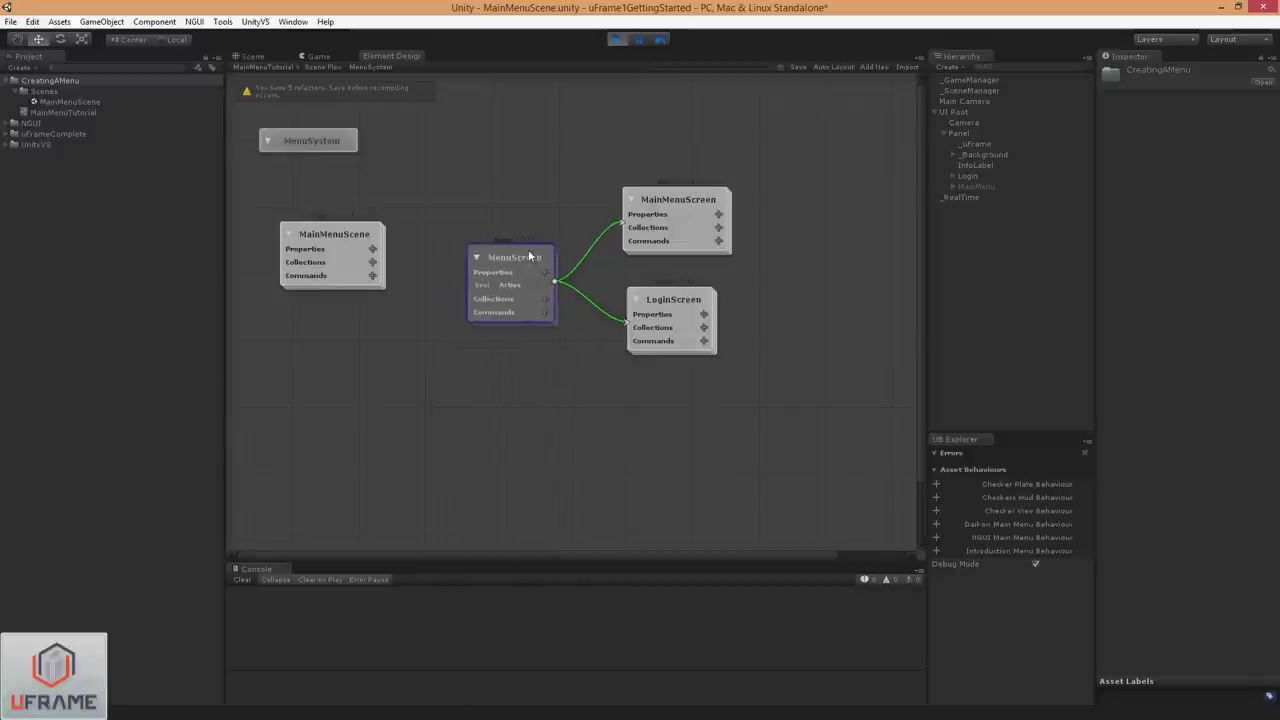
# - Add a MenuScreens collection of type MenuScreen to MainMenuScene and move the node lower
pyautogui.click(372, 262)
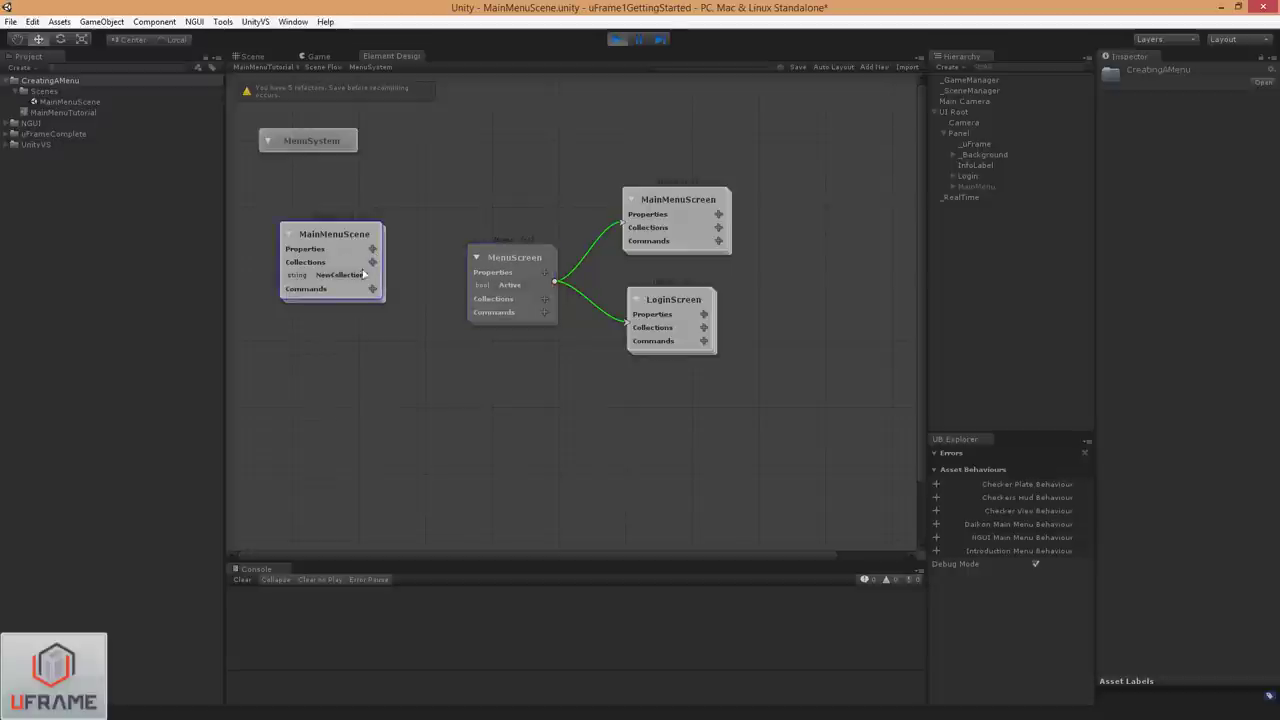
pyautogui.doubleClick(340, 276)
pyautogui.write('MenuScreens')
pyautogui.moveTo(358, 235); pyautogui.dragTo(488, 272)
pyautogui.moveTo(370, 262); pyautogui.dragTo(369, 274)
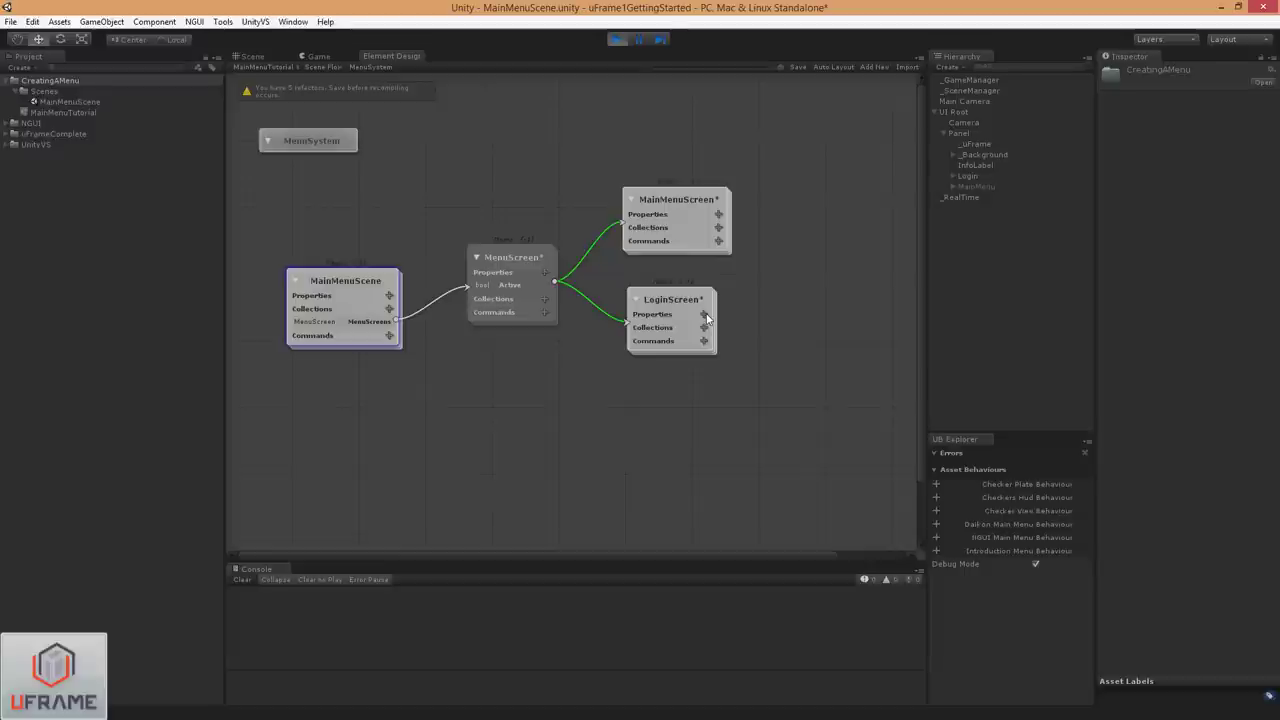
# - Add string properties Username, Password and ErrorMessage to LoginScreen
pyautogui.click(705, 316)
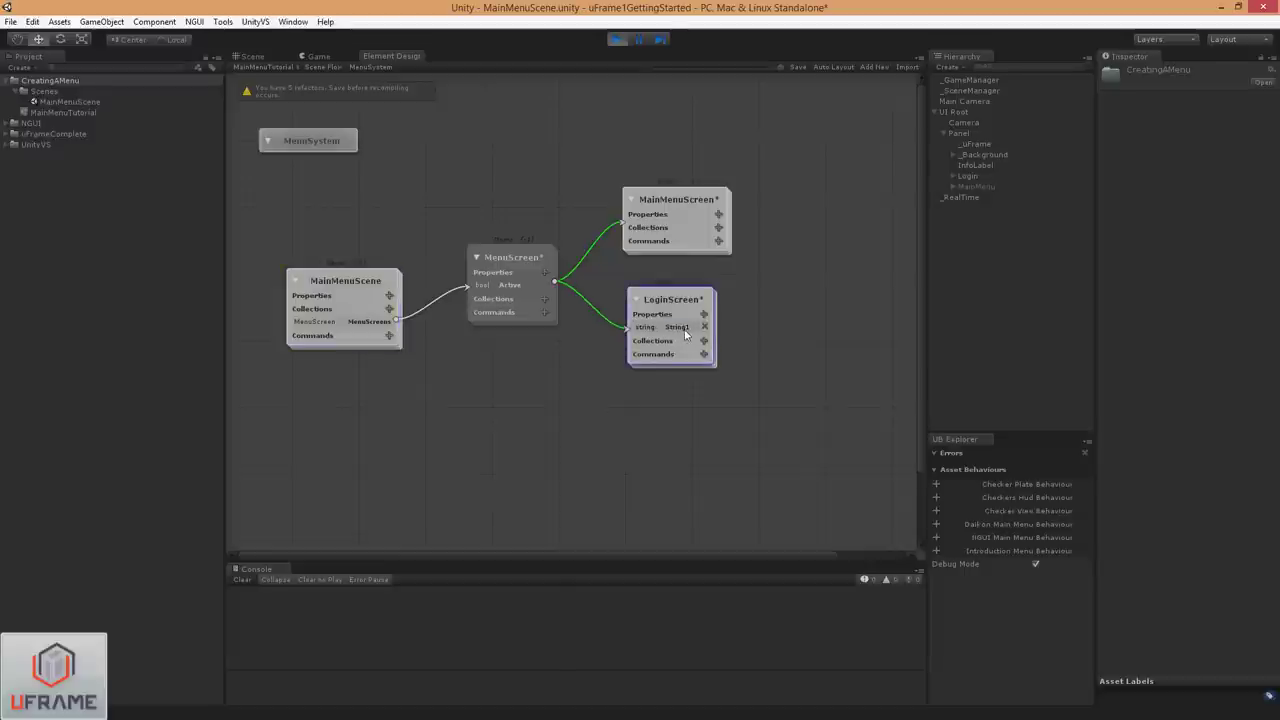
pyautogui.write('Username')
pyautogui.click(704, 314)
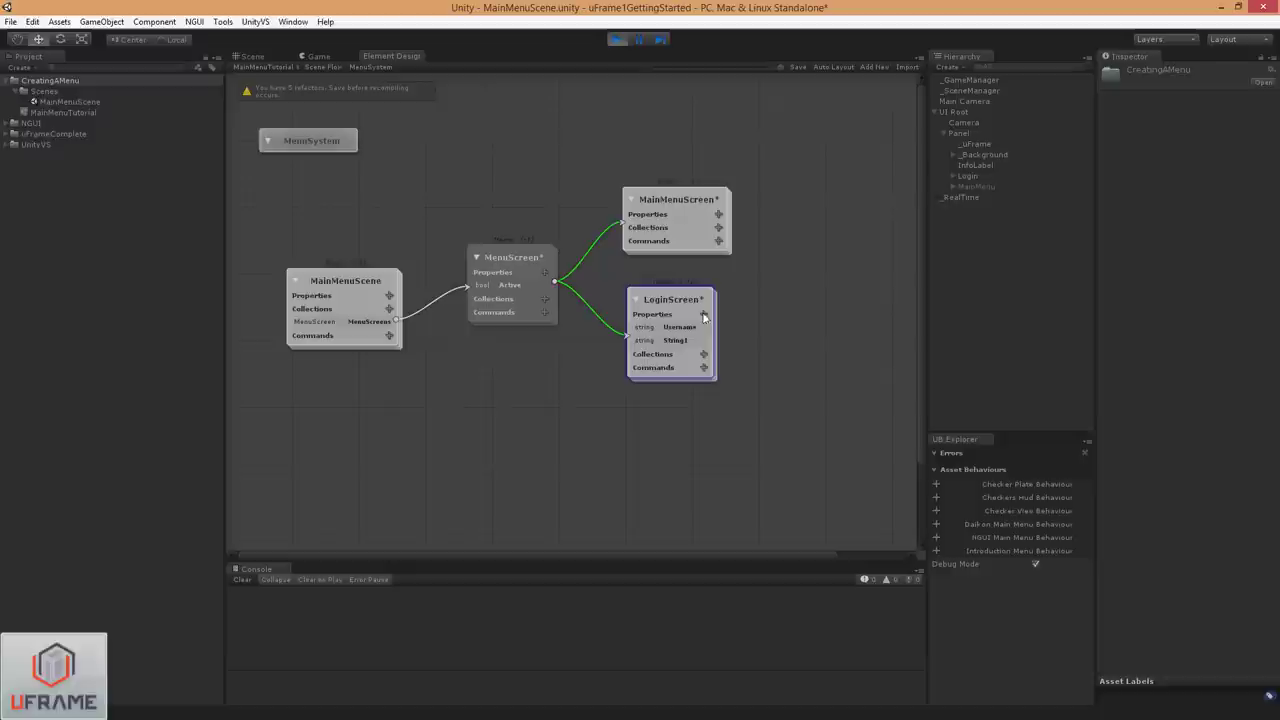
pyautogui.write('P')
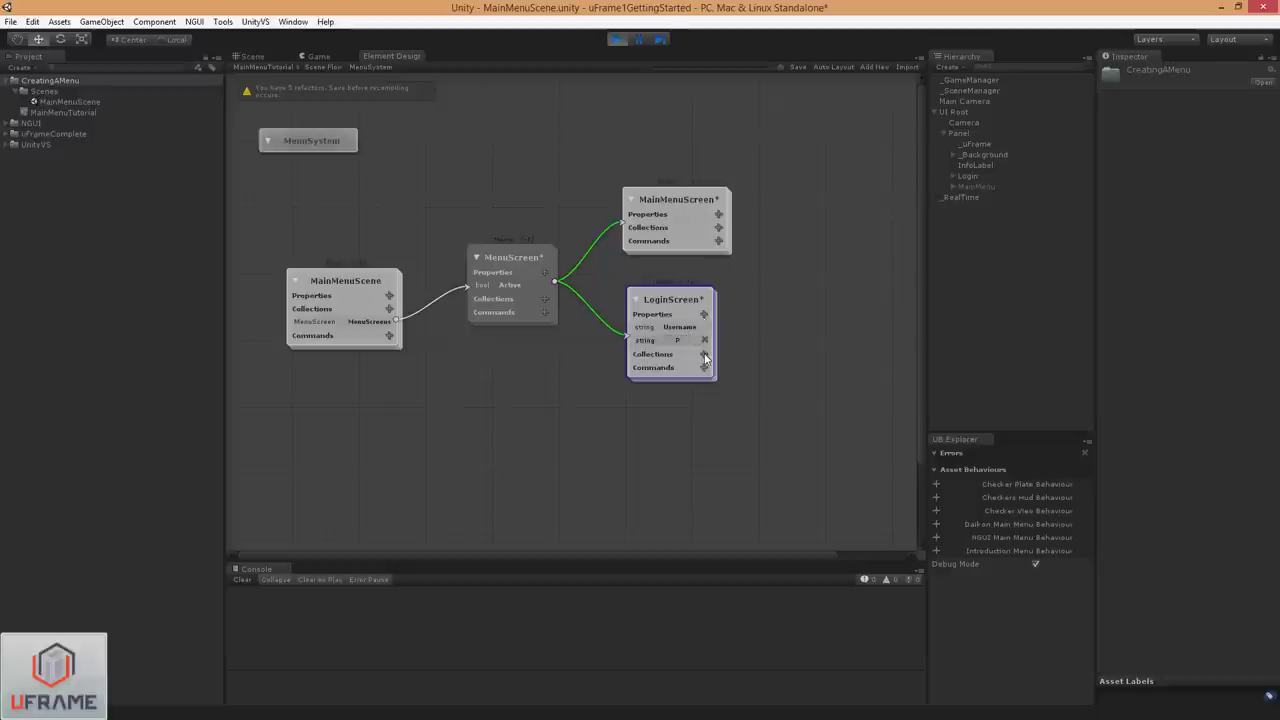
pyautogui.write('assword')
pyautogui.click(704, 315)
pyautogui.click(692, 353)
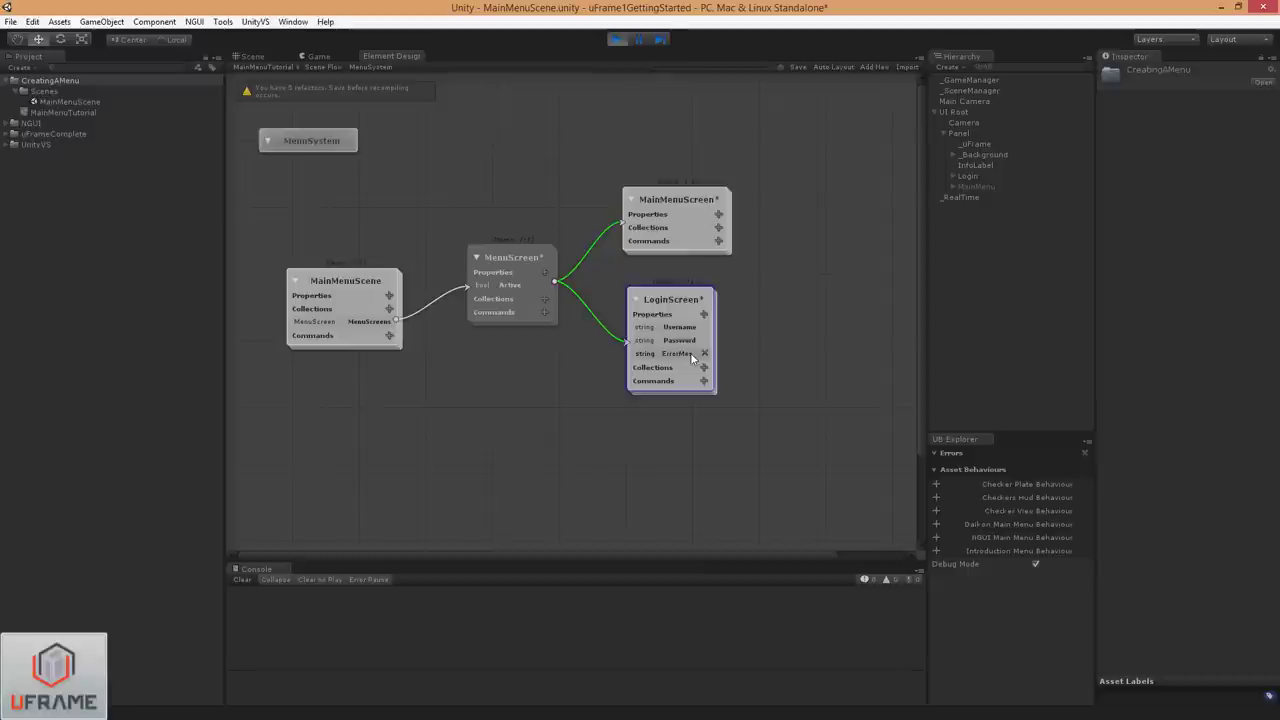
pyautogui.write('ErrorMessage')
pyautogui.click(685, 314)
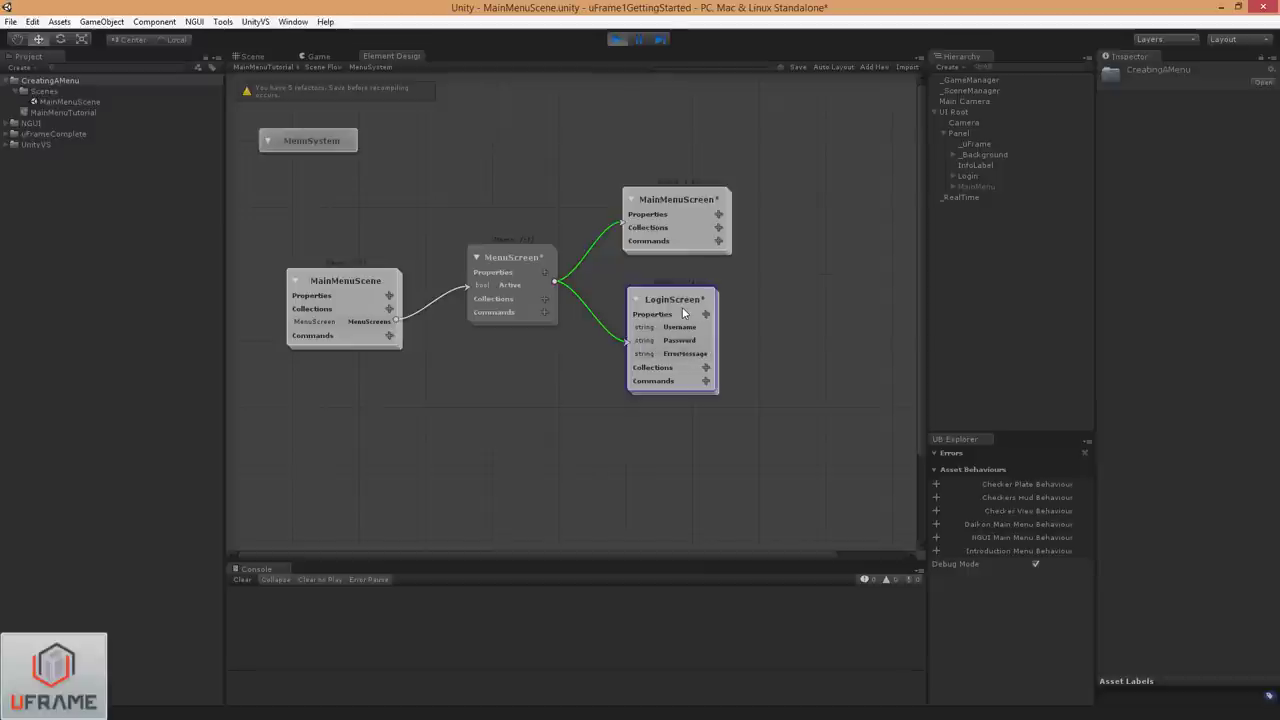
pyautogui.moveTo(691, 304); pyautogui.dragTo(701, 302)
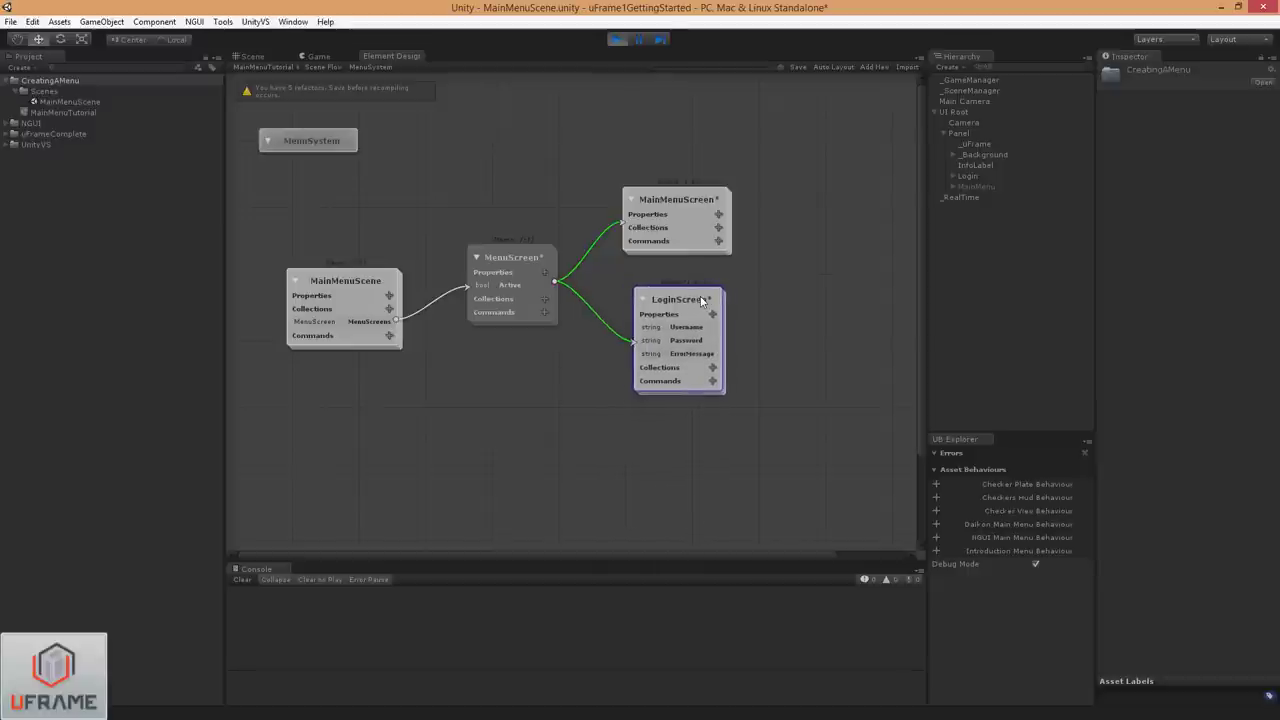
# - Add a Login command to LoginScreen
pyautogui.click(712, 380)
pyautogui.write('Login')
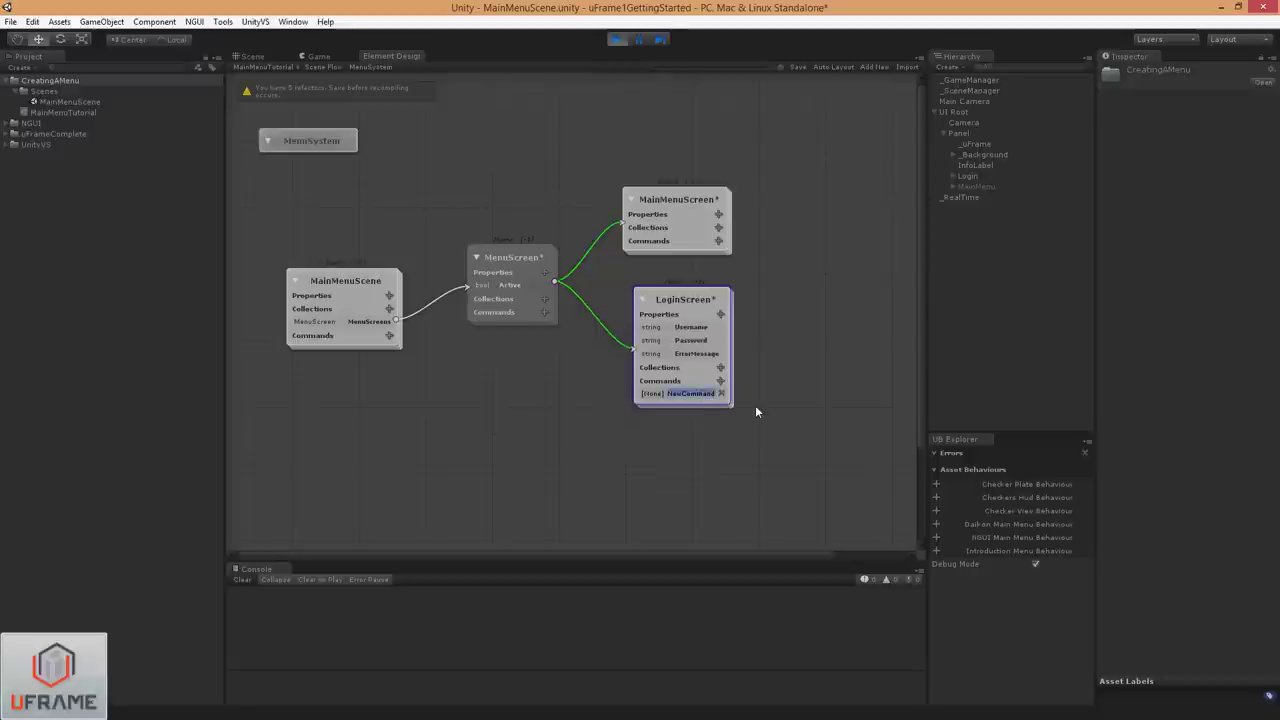
pyautogui.press('Return')
pyautogui.click(786, 366)
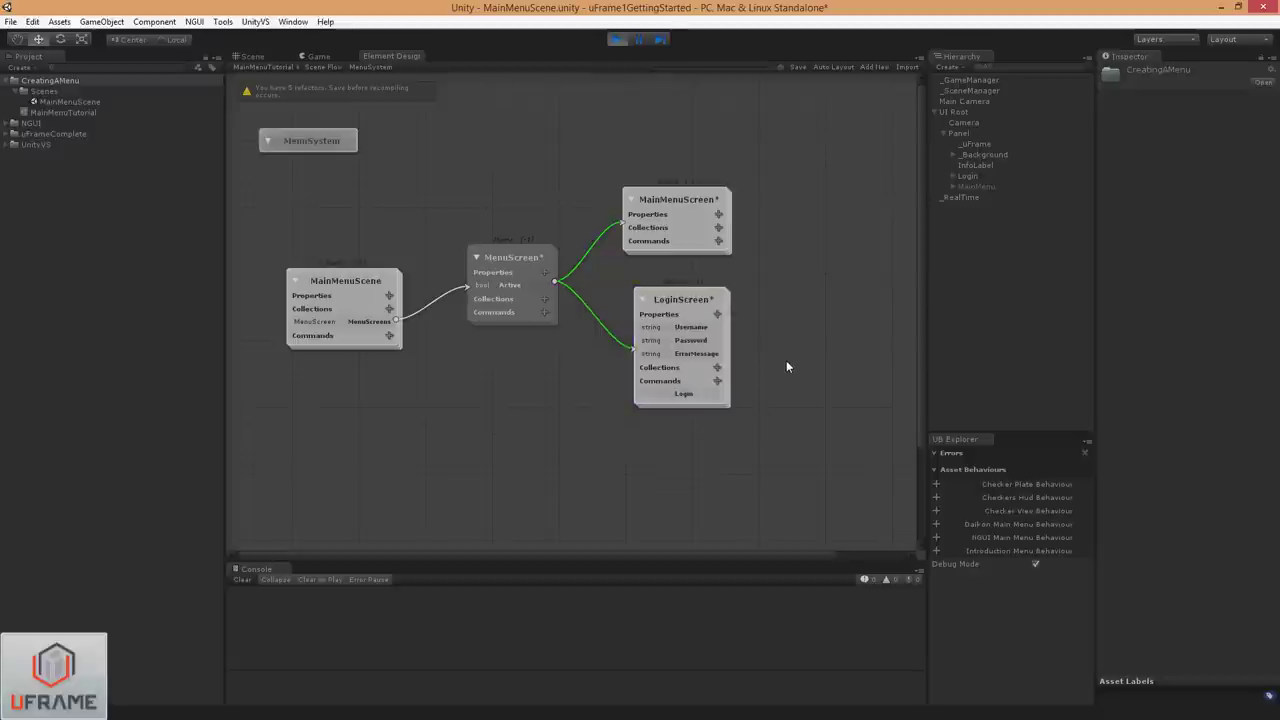
# - Add a LogOff command to MainMenuScreen
pyautogui.click(718, 242)
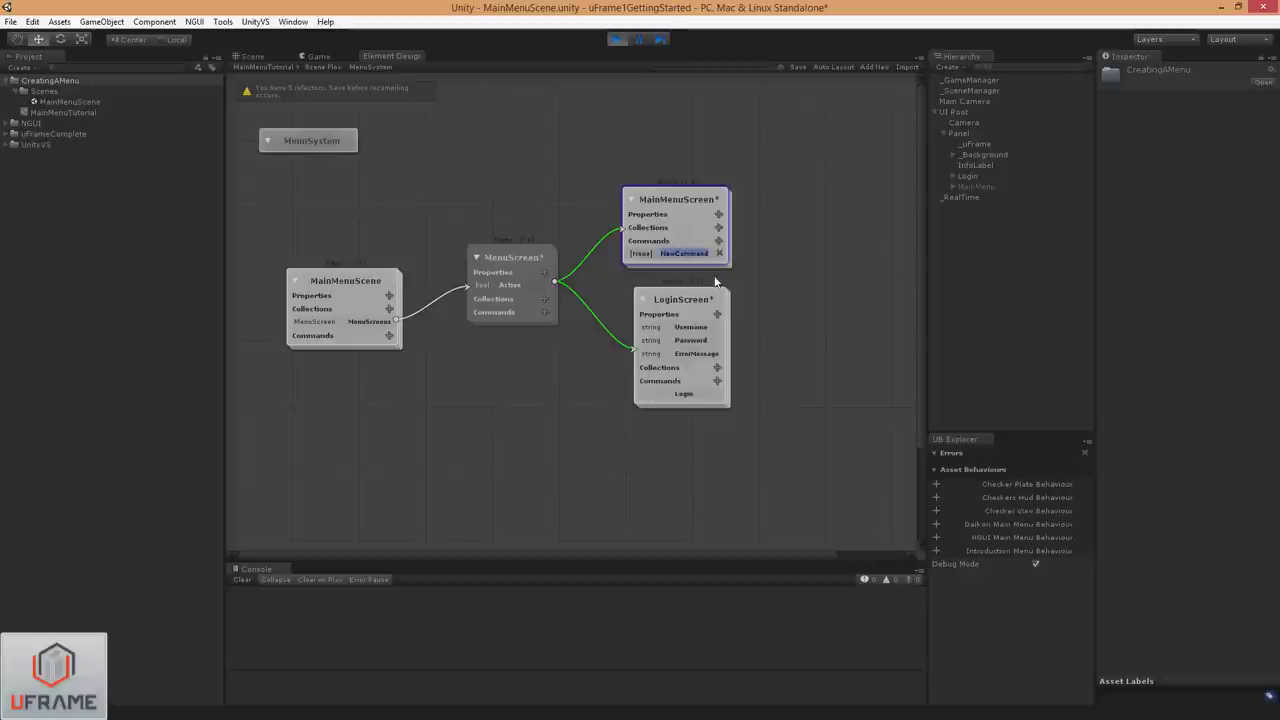
pyautogui.write('LogOff')
pyautogui.click(750, 291)
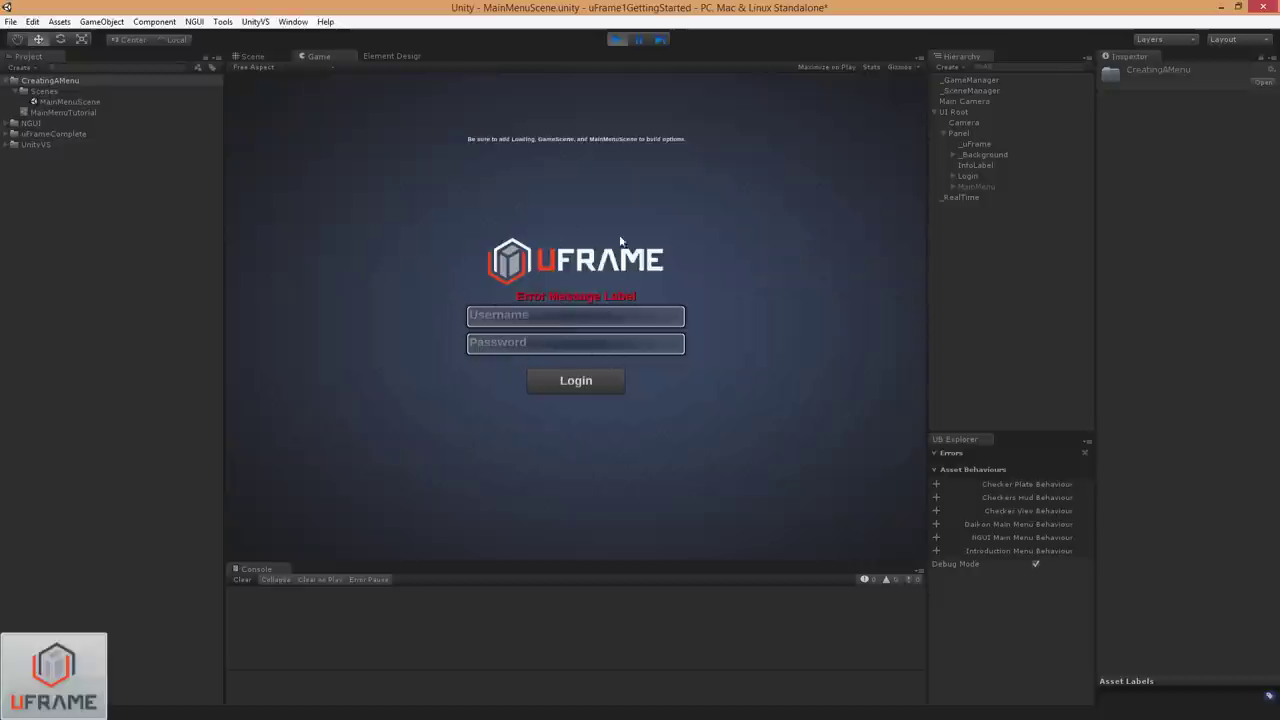
# - Back in the element diagram, add a Play command beneath LogOff on MainMenuScreen
pyautogui.click(394, 55)
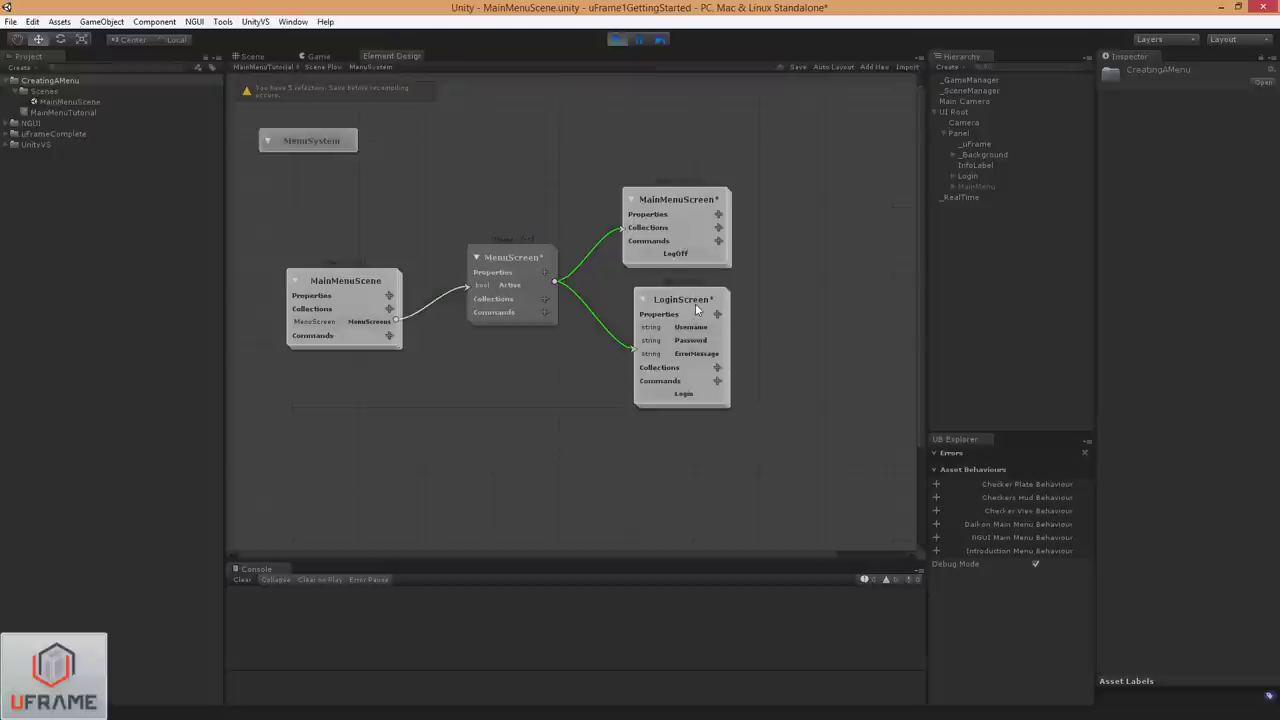
pyautogui.moveTo(699, 312); pyautogui.dragTo(692, 318)
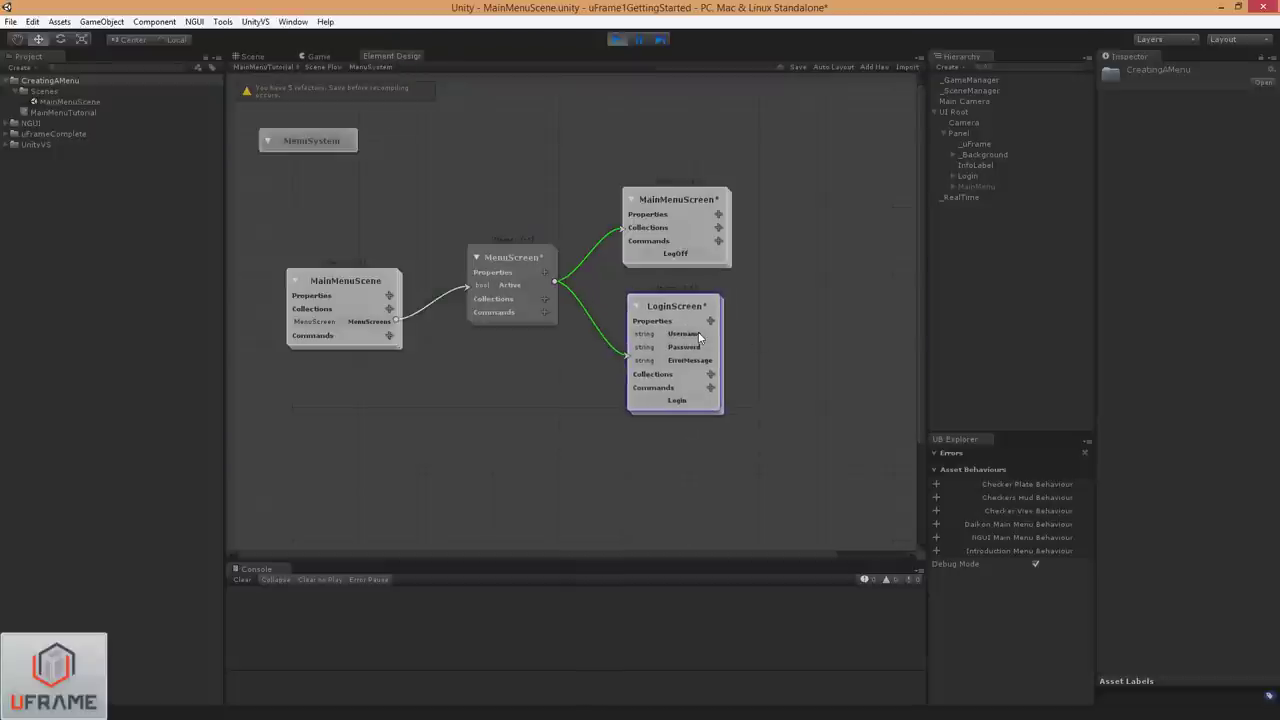
pyautogui.click(718, 241)
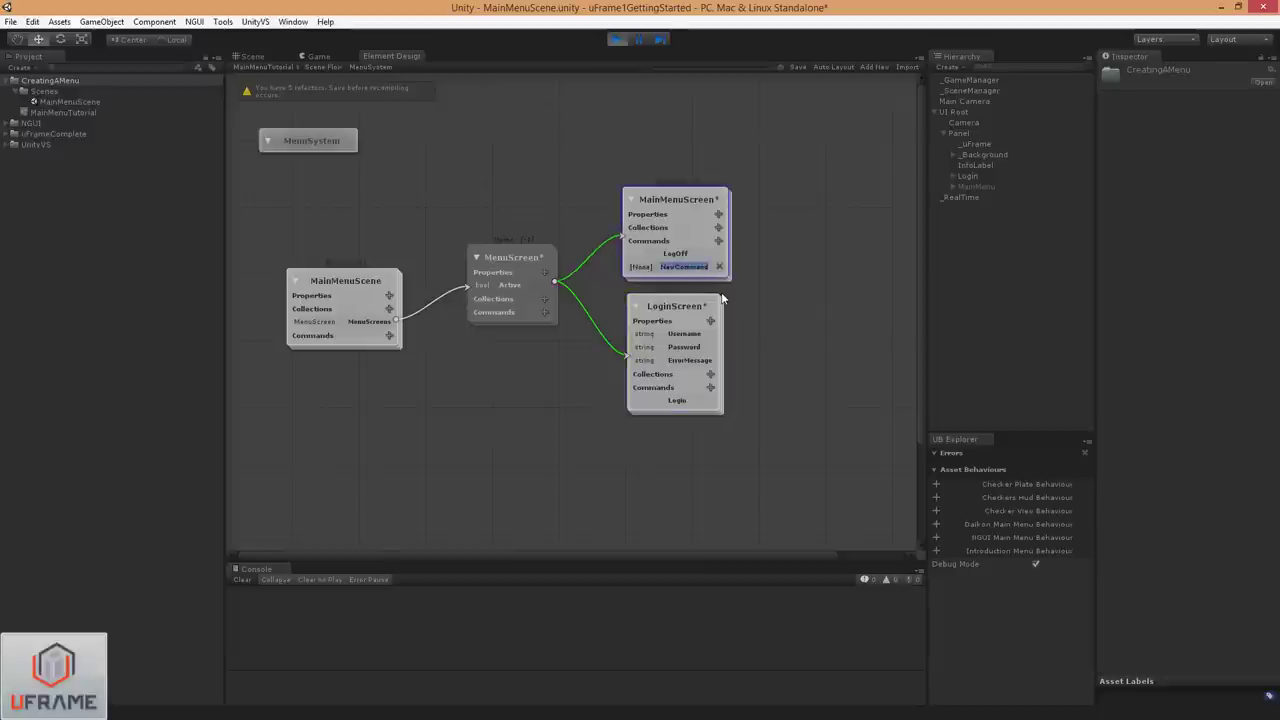
pyautogui.write('Play')
pyautogui.click(752, 292)
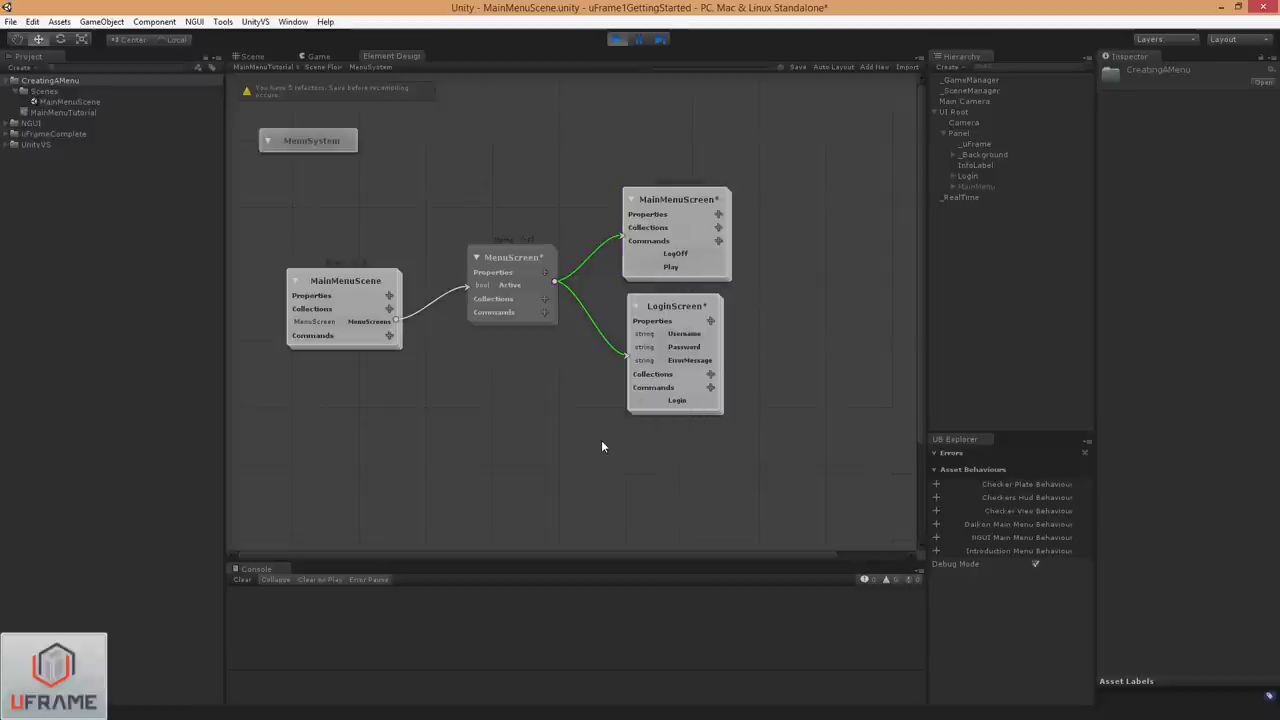
# - Add a StartScreen property to MainMenuScene and link it to the MenuScreen element
pyautogui.click(389, 296)
pyautogui.click(366, 308)
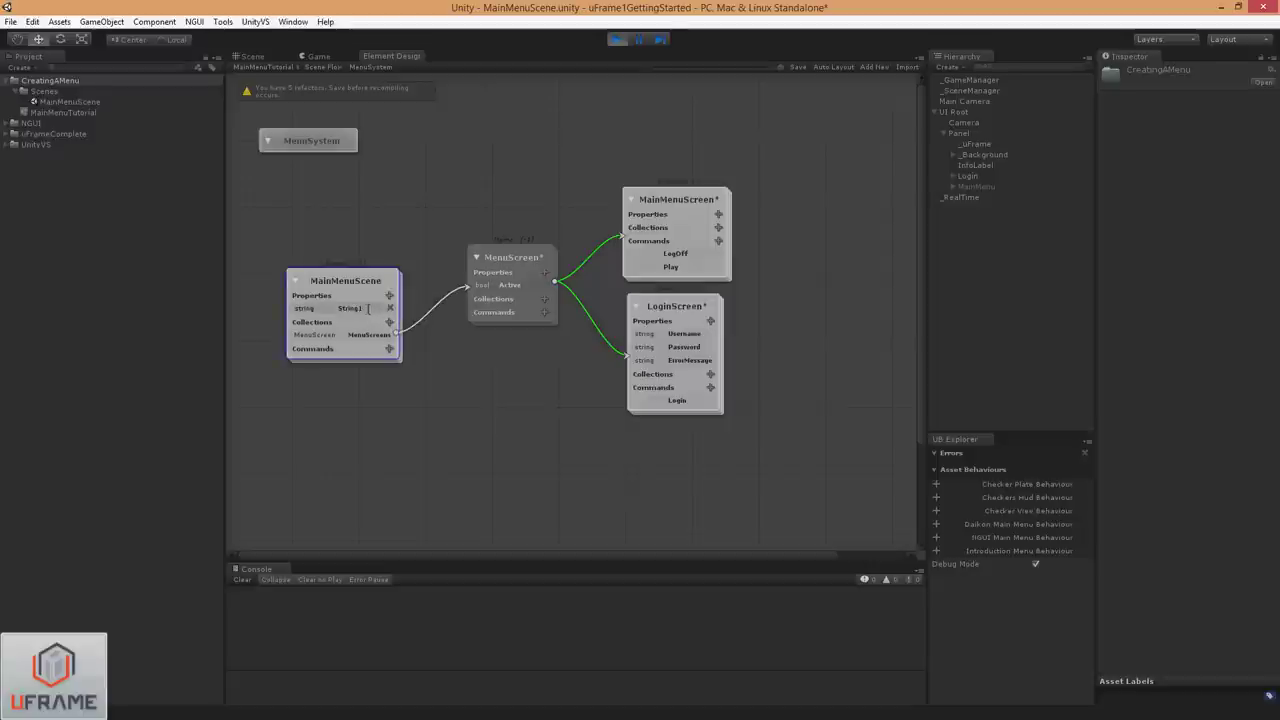
pyautogui.write('StartScreen')
pyautogui.click(380, 390)
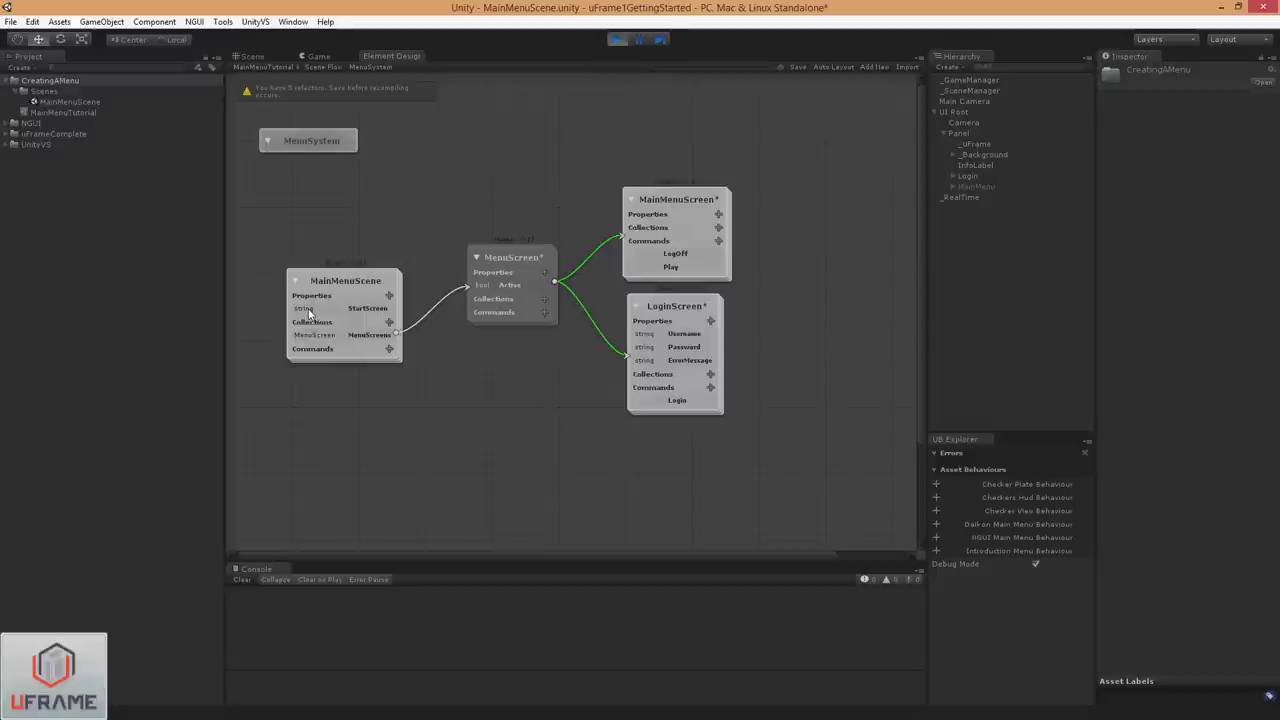
pyautogui.moveTo(390, 308); pyautogui.dragTo(478, 268)
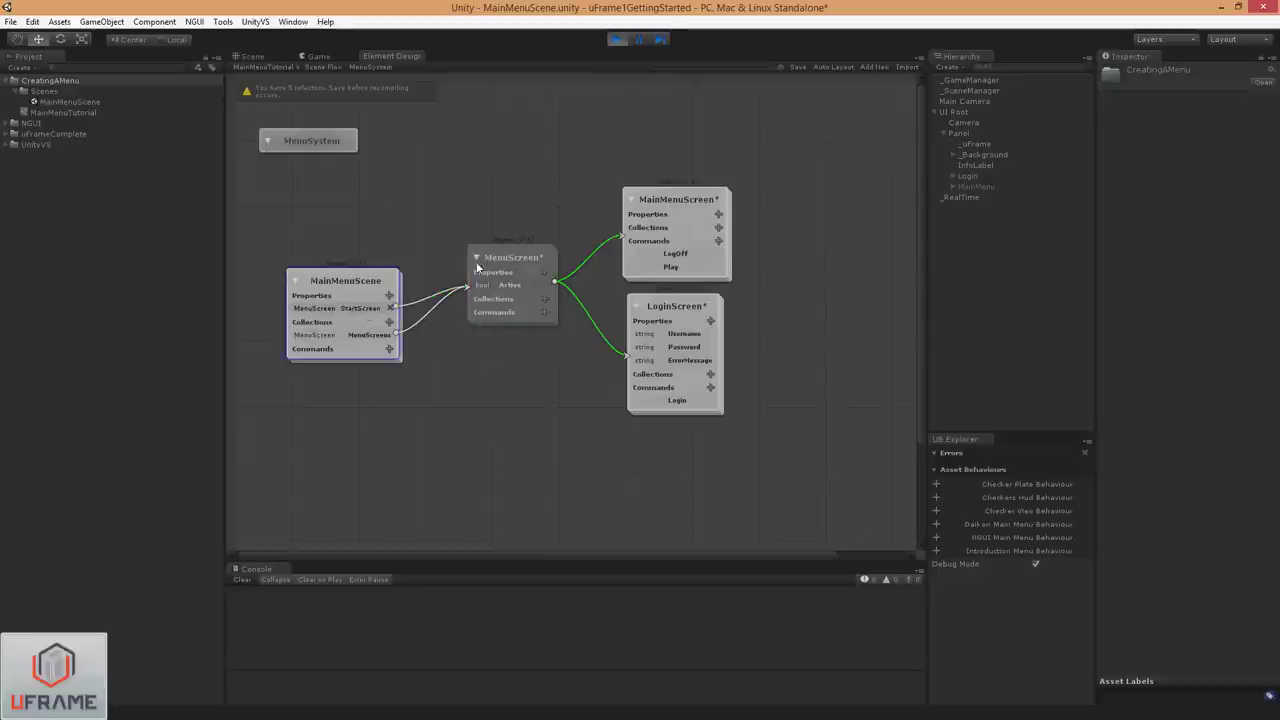
pyautogui.moveTo(373, 280); pyautogui.dragTo(366, 280)
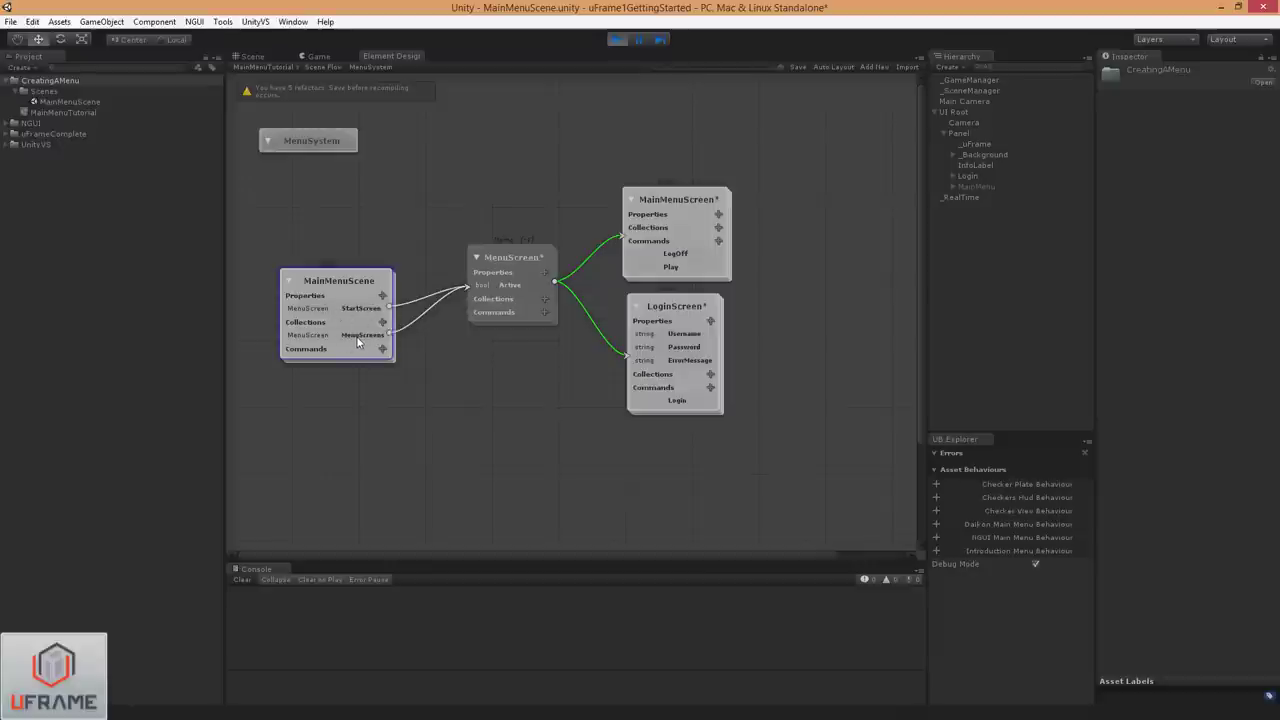
# - Add a PlayGame entry to MainMenuScene's Commands list
pyautogui.click(382, 348)
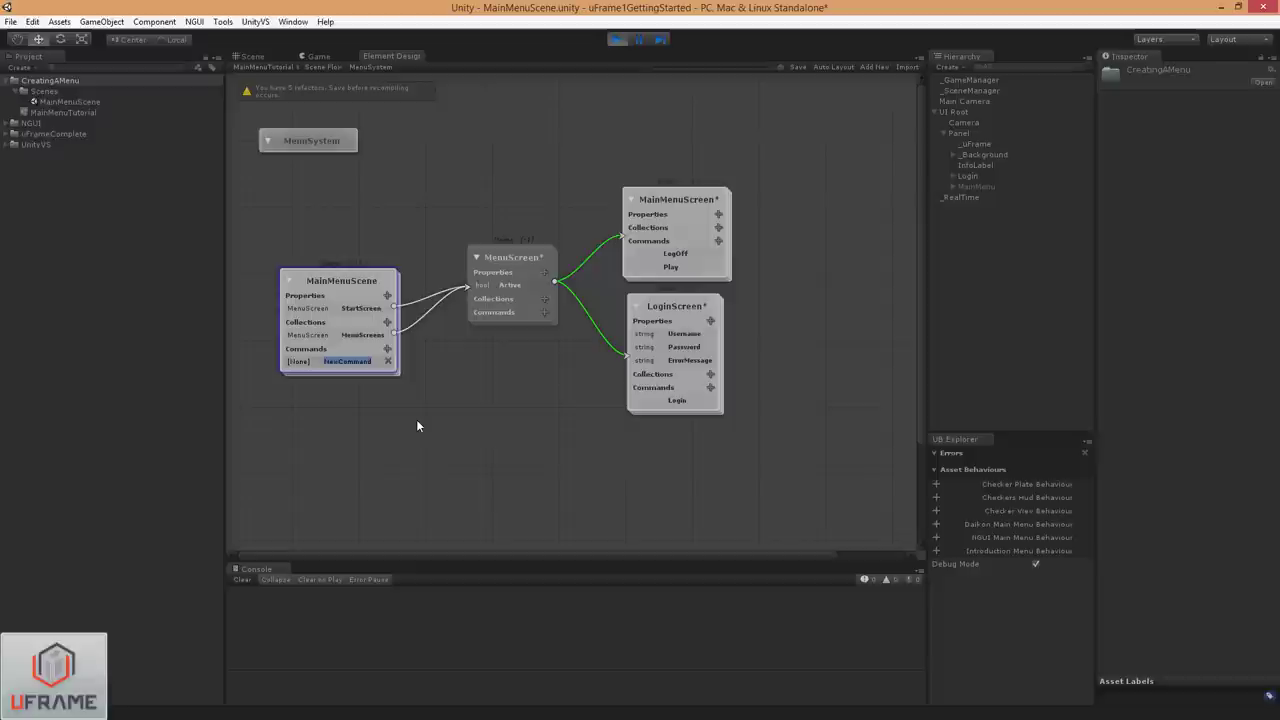
pyautogui.write('PlayGame')
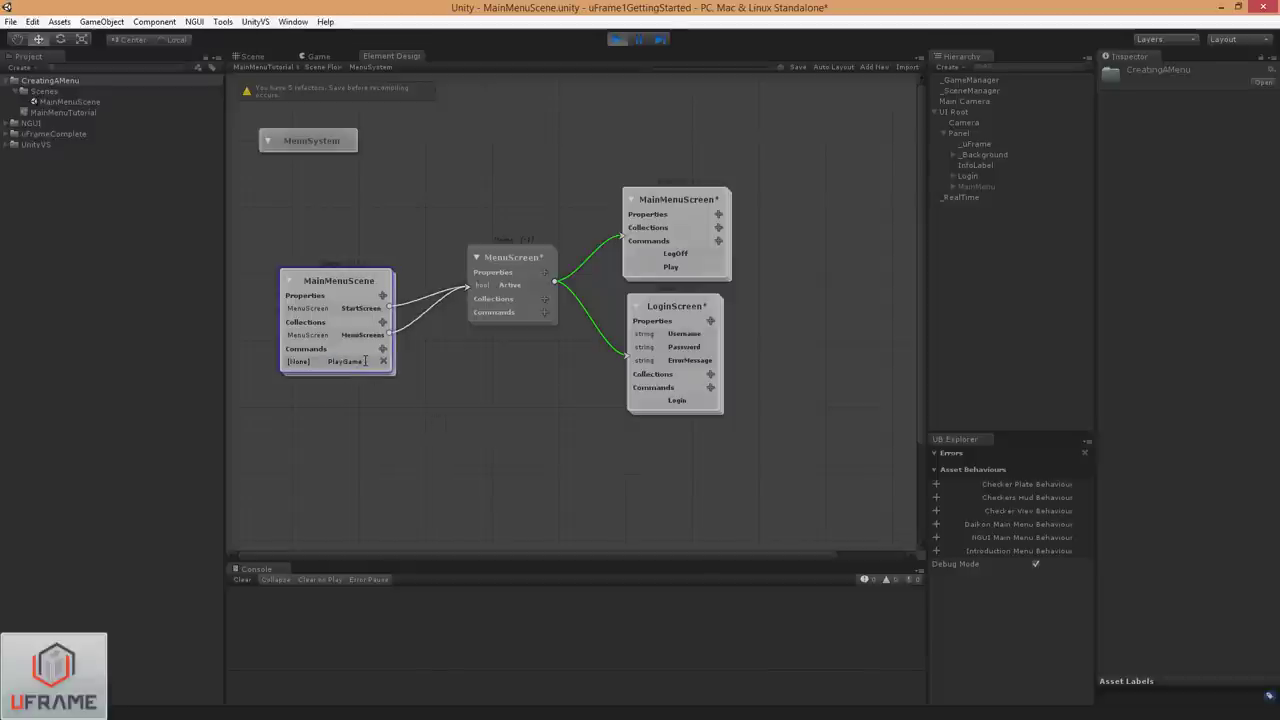
pyautogui.click(427, 378)
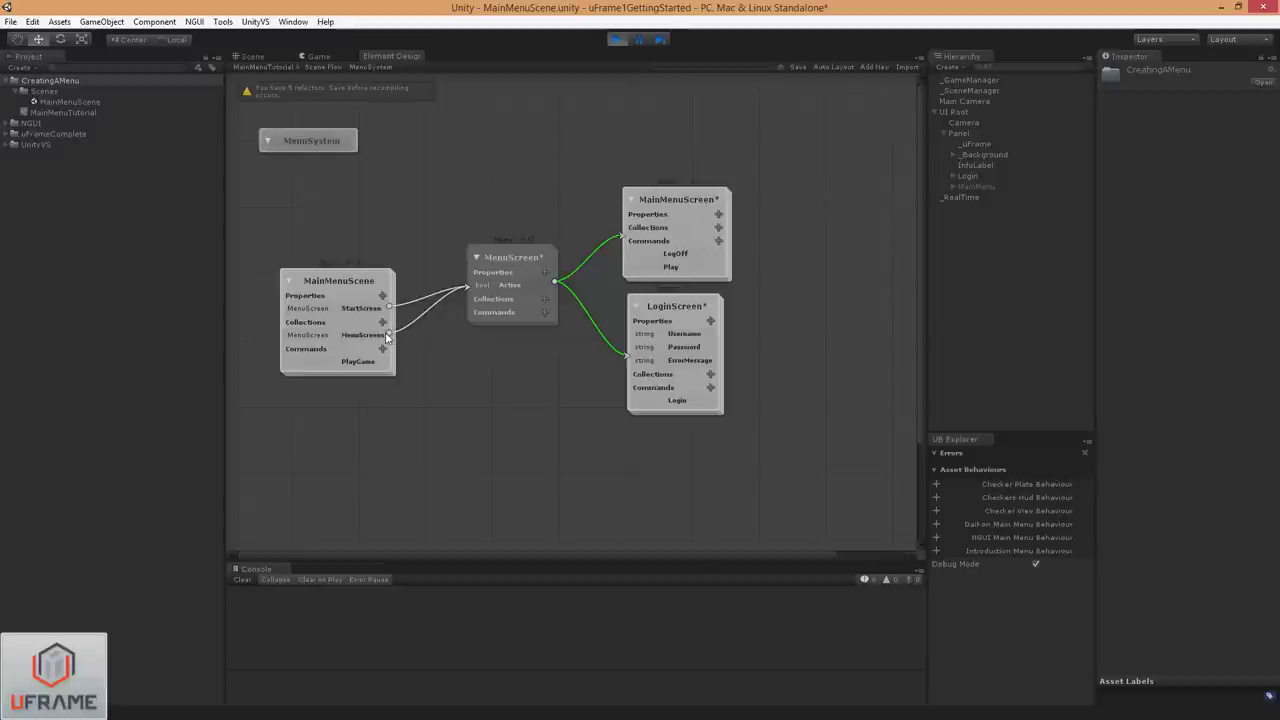
# - In Scene Flow, move MenuSystem below MainMenuSceneManager, then re-enter the MenuSystem diagram
pyautogui.doubleClick(325, 141)
pyautogui.moveTo(515, 237); pyautogui.dragTo(520, 268)
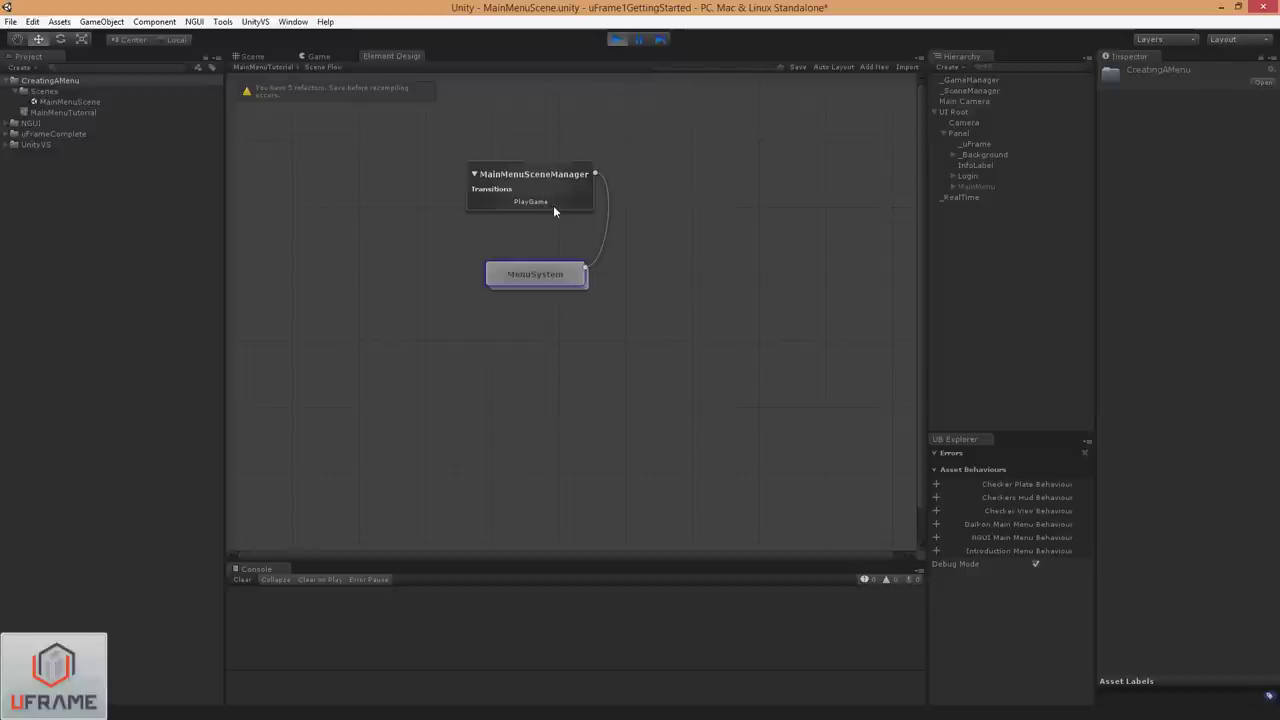
pyautogui.doubleClick(556, 276)
# - Add a MainMenuSceneView view linked from MainMenuScene, then return to the MenuSystem diagram
pyautogui.doubleClick(377, 285)
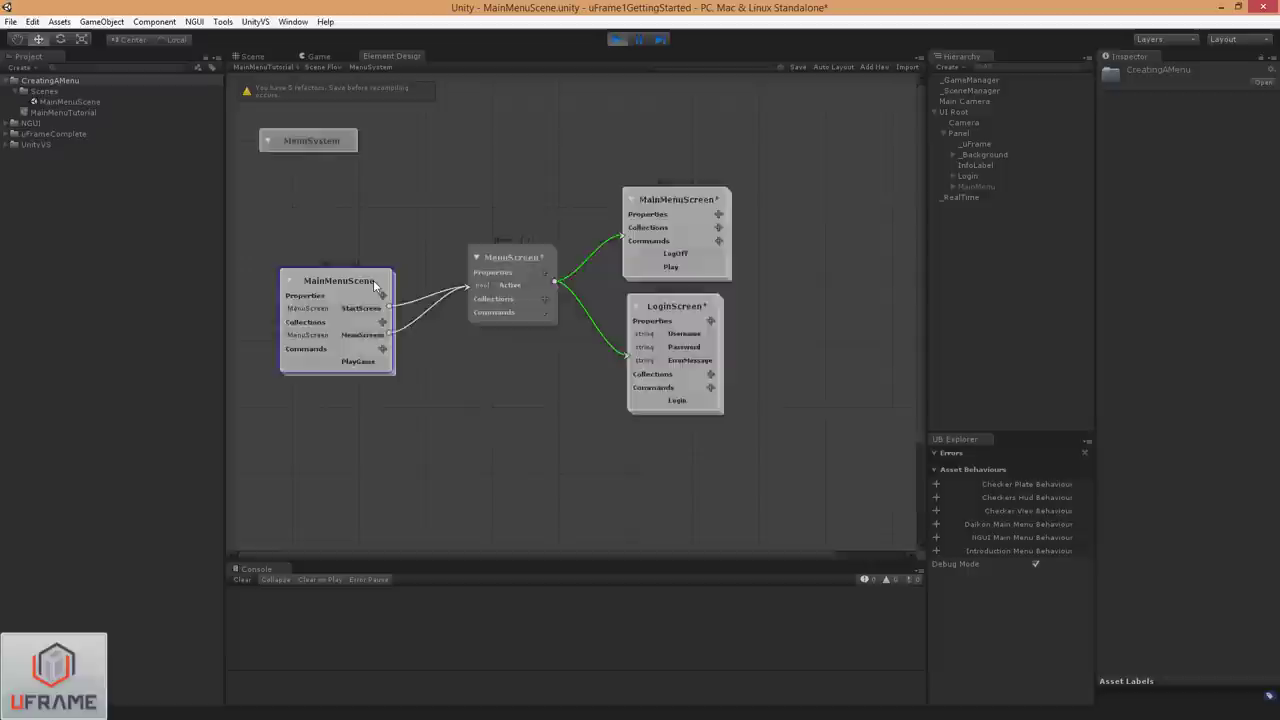
pyautogui.moveTo(506, 214)
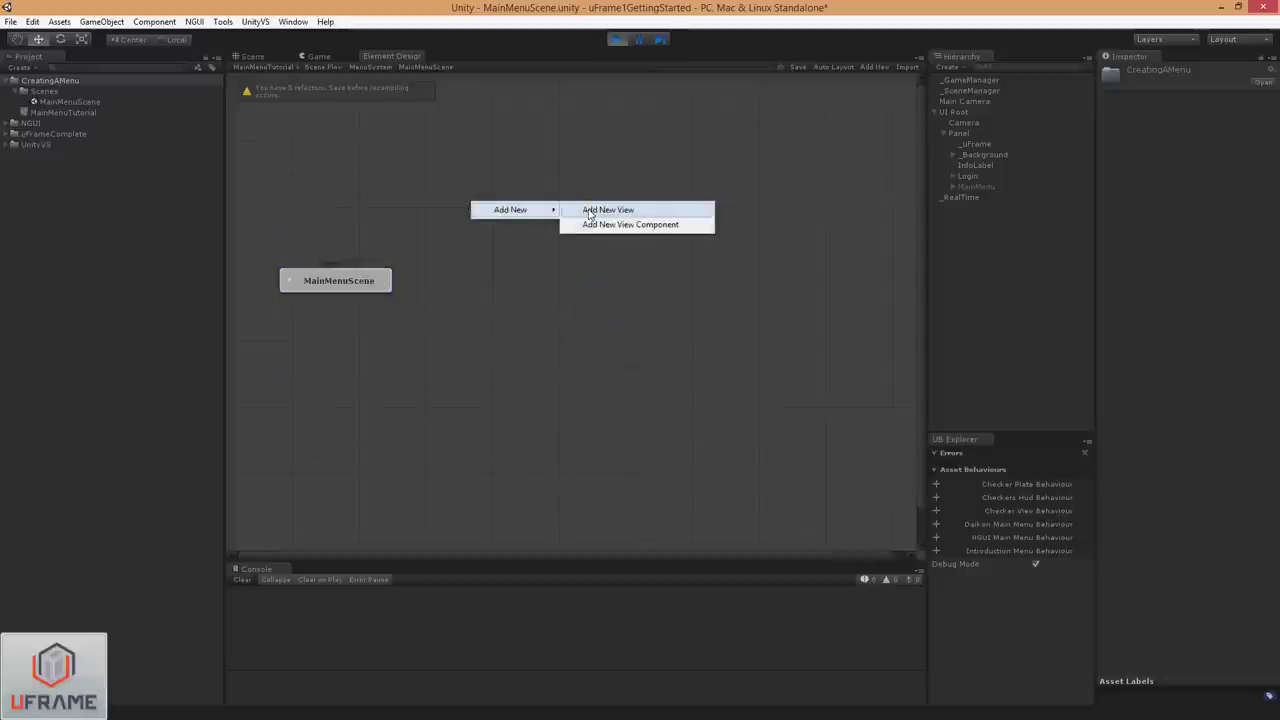
pyautogui.click(600, 211)
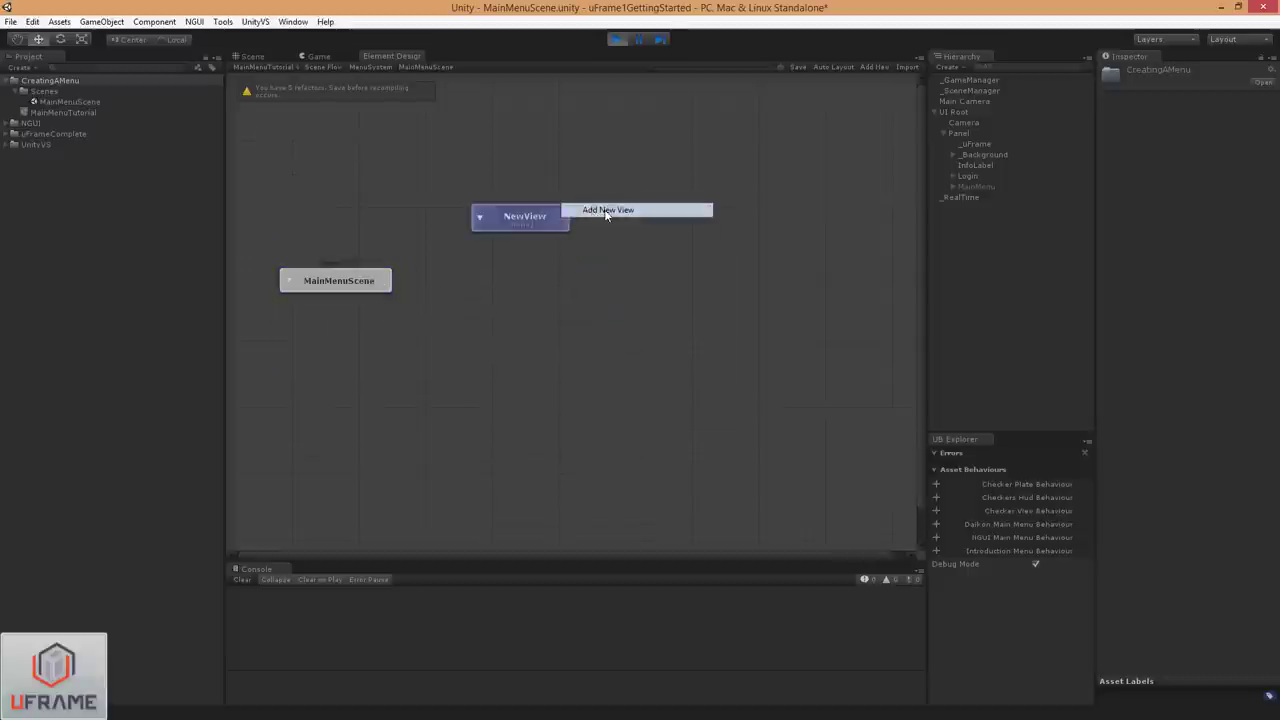
pyautogui.doubleClick(522, 216)
pyautogui.write('MainMenu')
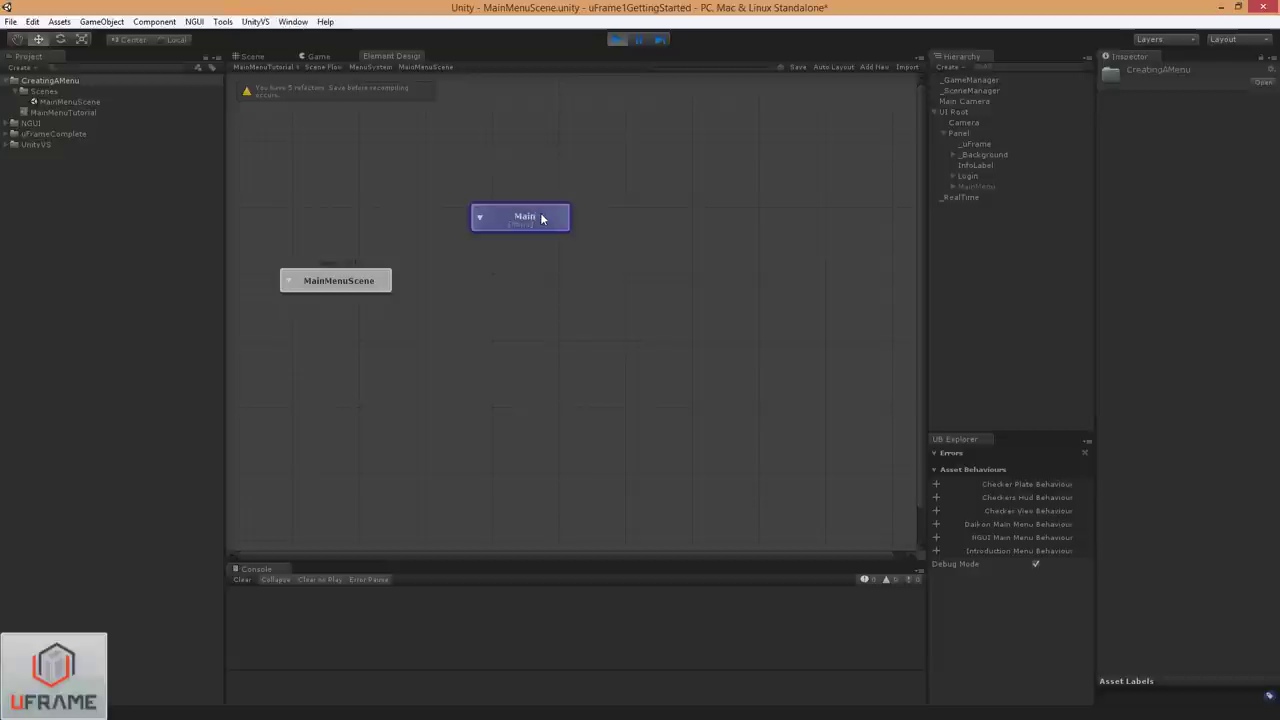
pyautogui.write('Scene')
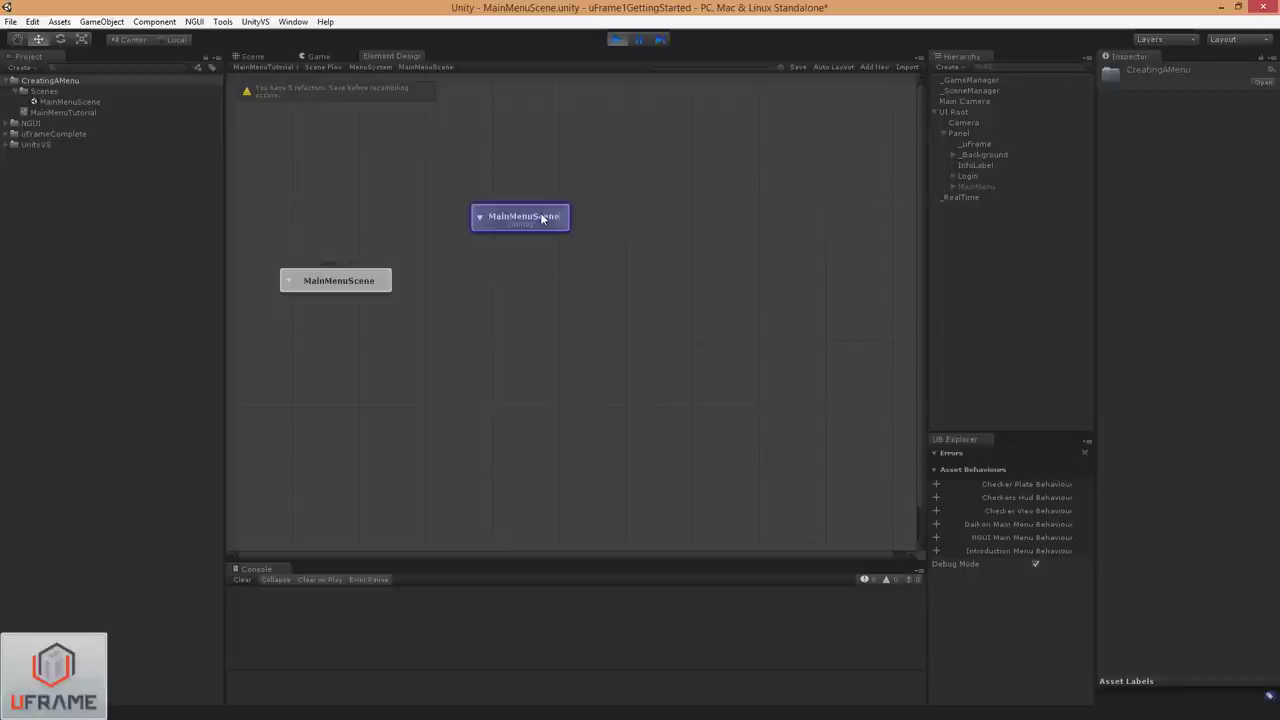
pyautogui.write('View')
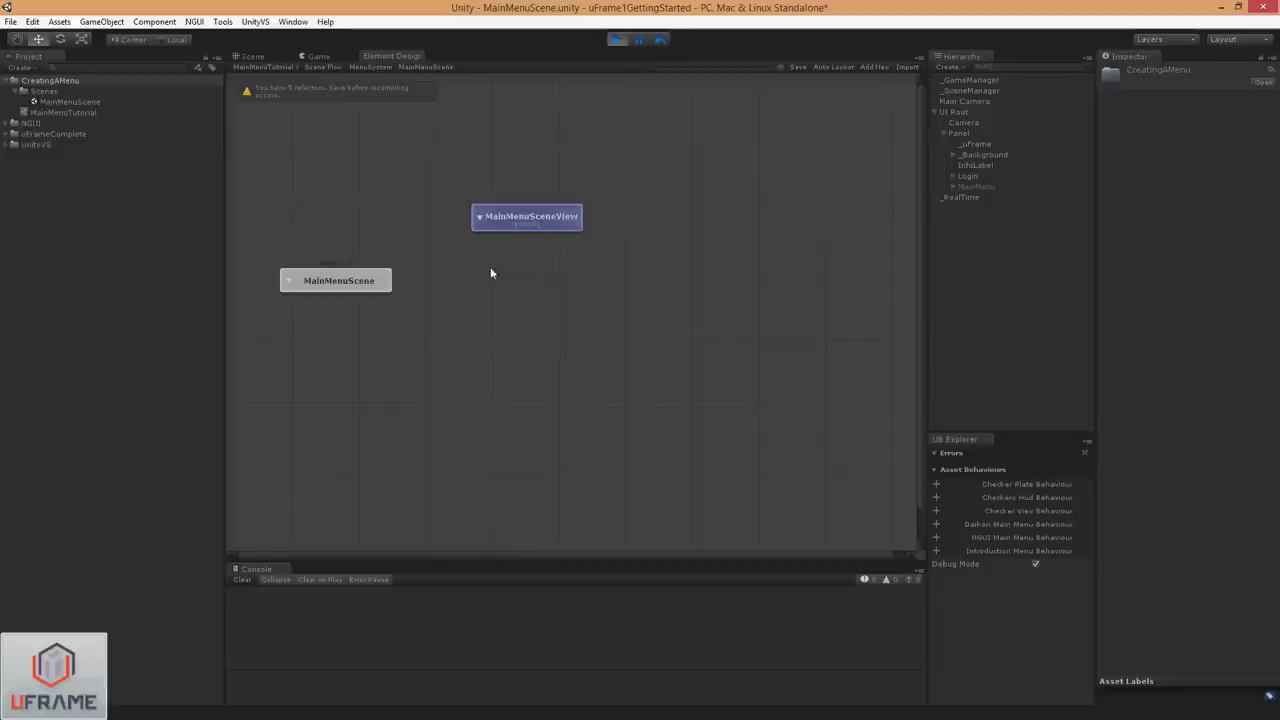
pyautogui.moveTo(393, 280); pyautogui.dragTo(472, 228)
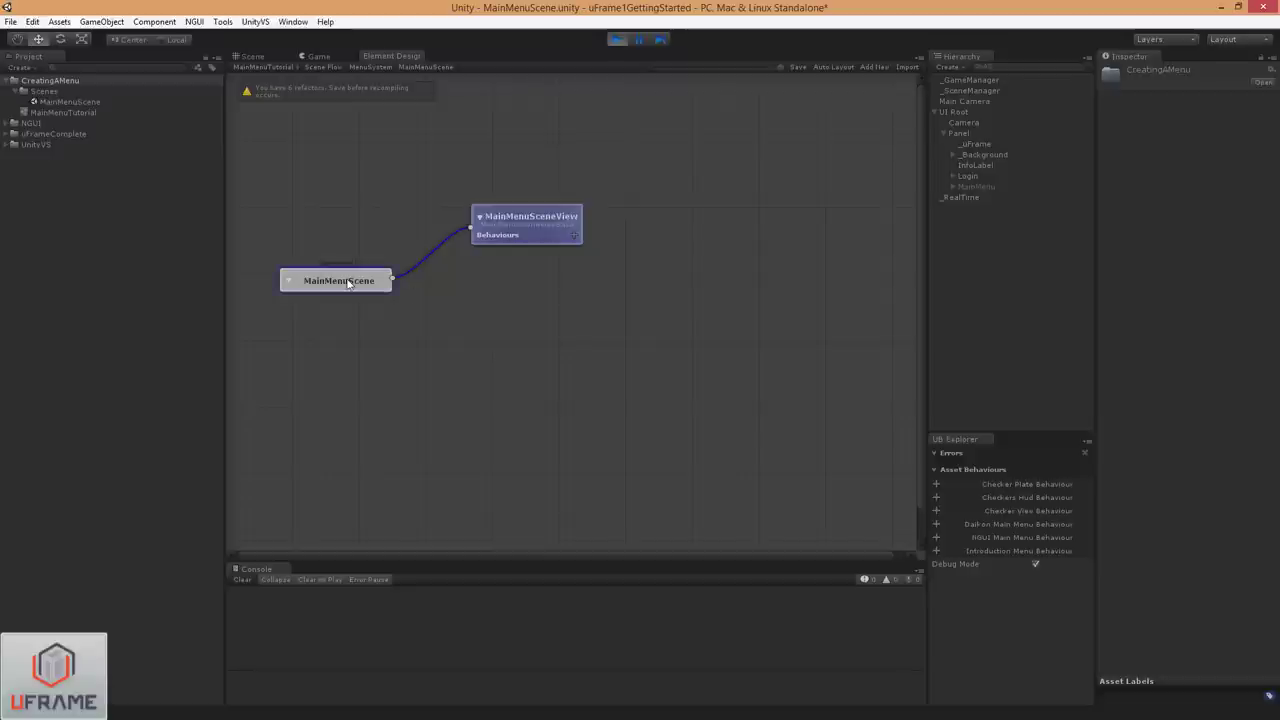
pyautogui.doubleClick(347, 283)
# - Create a MenuScreenView view linked from the MenuScreen element
pyautogui.click(530, 259)
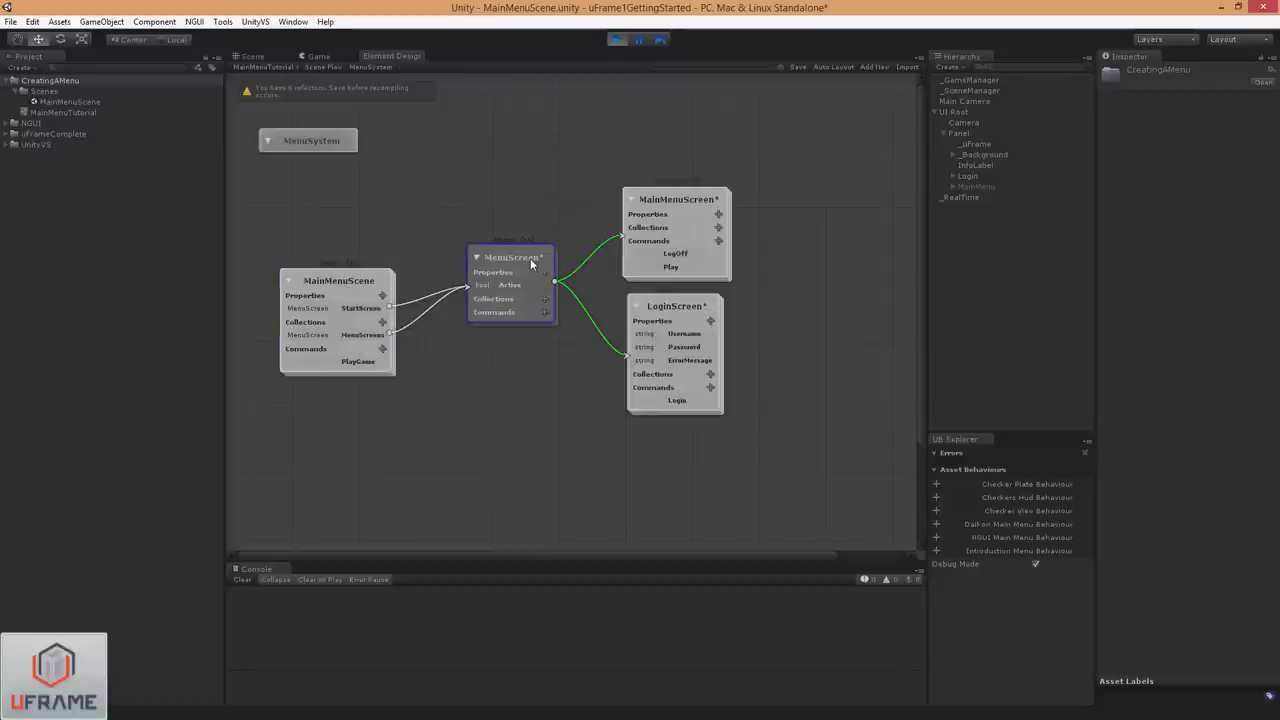
pyautogui.doubleClick(533, 257)
pyautogui.rightClick(607, 199)
pyautogui.moveTo(646, 207)
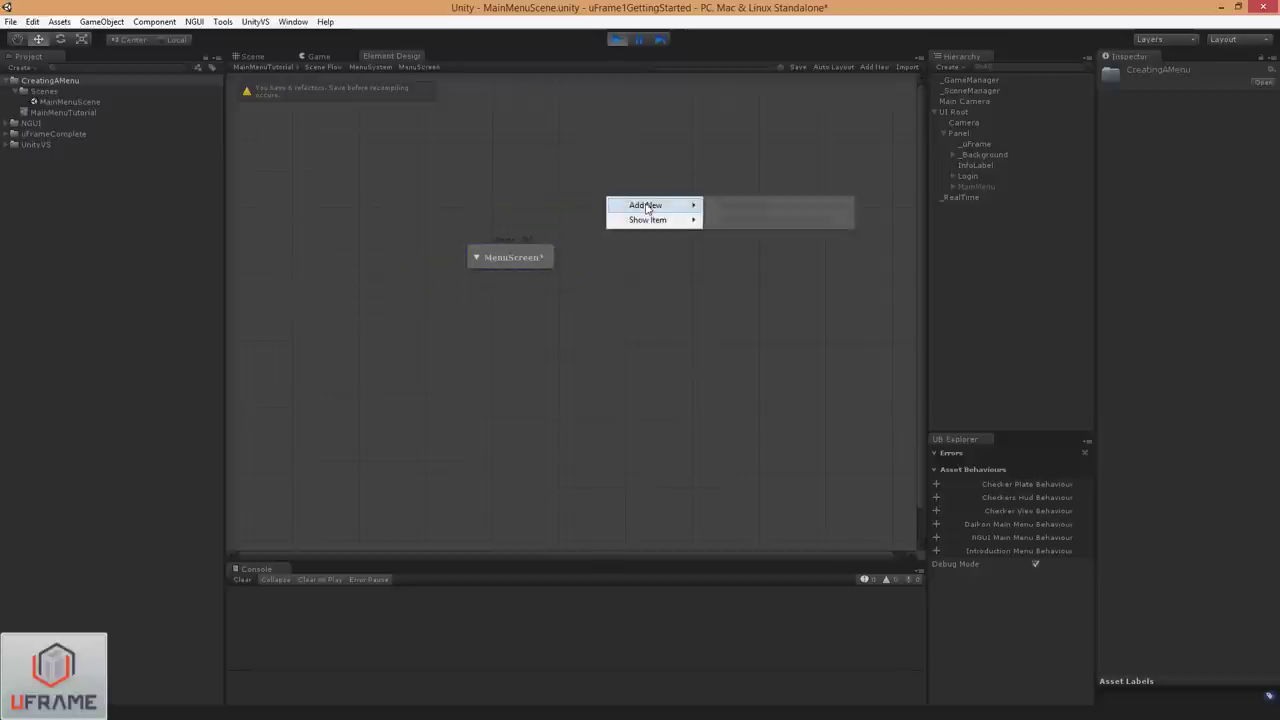
pyautogui.click(760, 205)
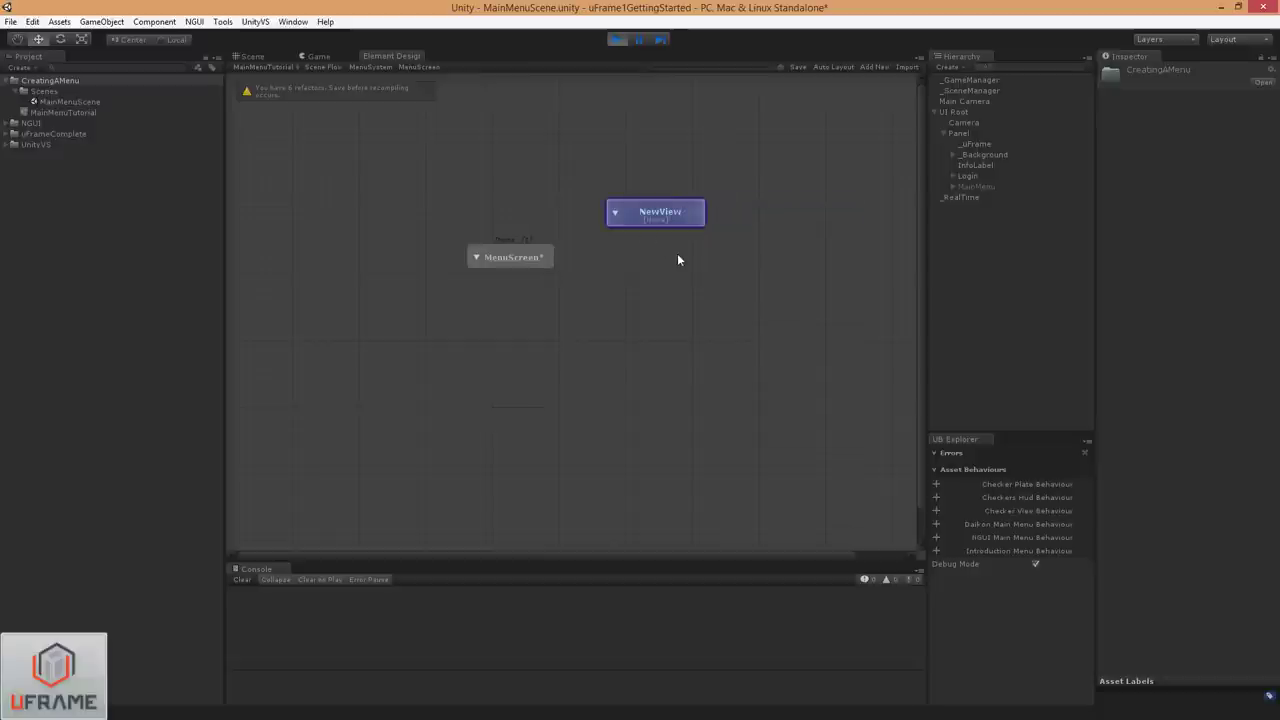
pyautogui.write('MenuScreenView')
pyautogui.moveTo(548, 257); pyautogui.dragTo(618, 211)
# - Open MainMenuScreen's diagram from MenuSystem and move its node to the upper left
pyautogui.doubleClick(530, 256)
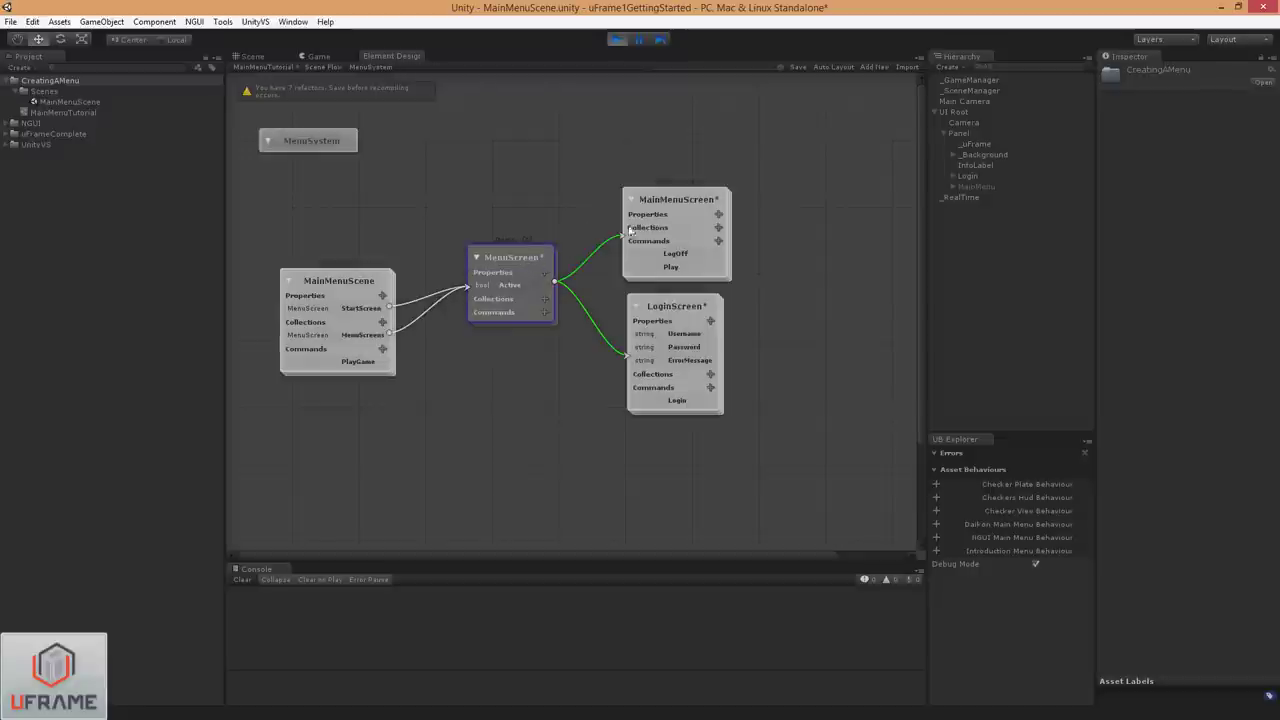
pyautogui.doubleClick(630, 230)
pyautogui.moveTo(660, 206); pyautogui.dragTo(337, 150)
# - Add a MainMenuScreenView view, link MainMenuScreen to it, and go back to MenuSystem
pyautogui.rightClick(503, 128)
pyautogui.moveTo(530, 134)
pyautogui.click(621, 137)
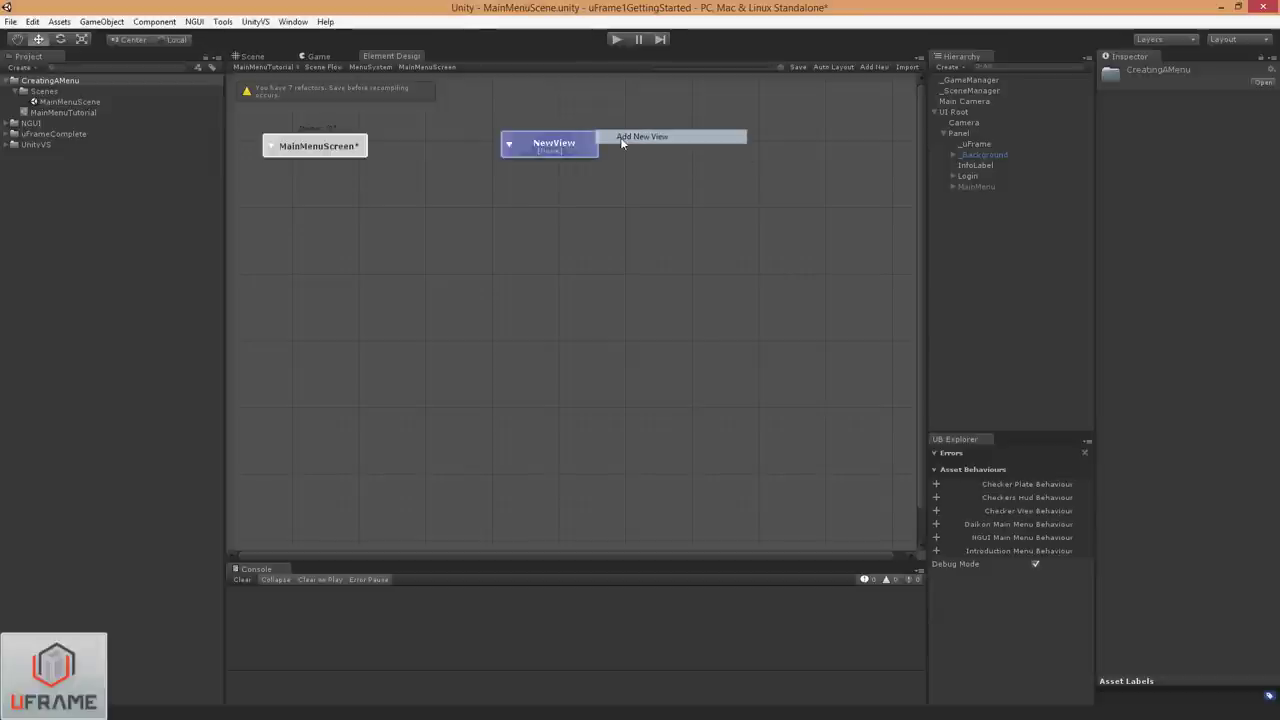
pyautogui.click(555, 146)
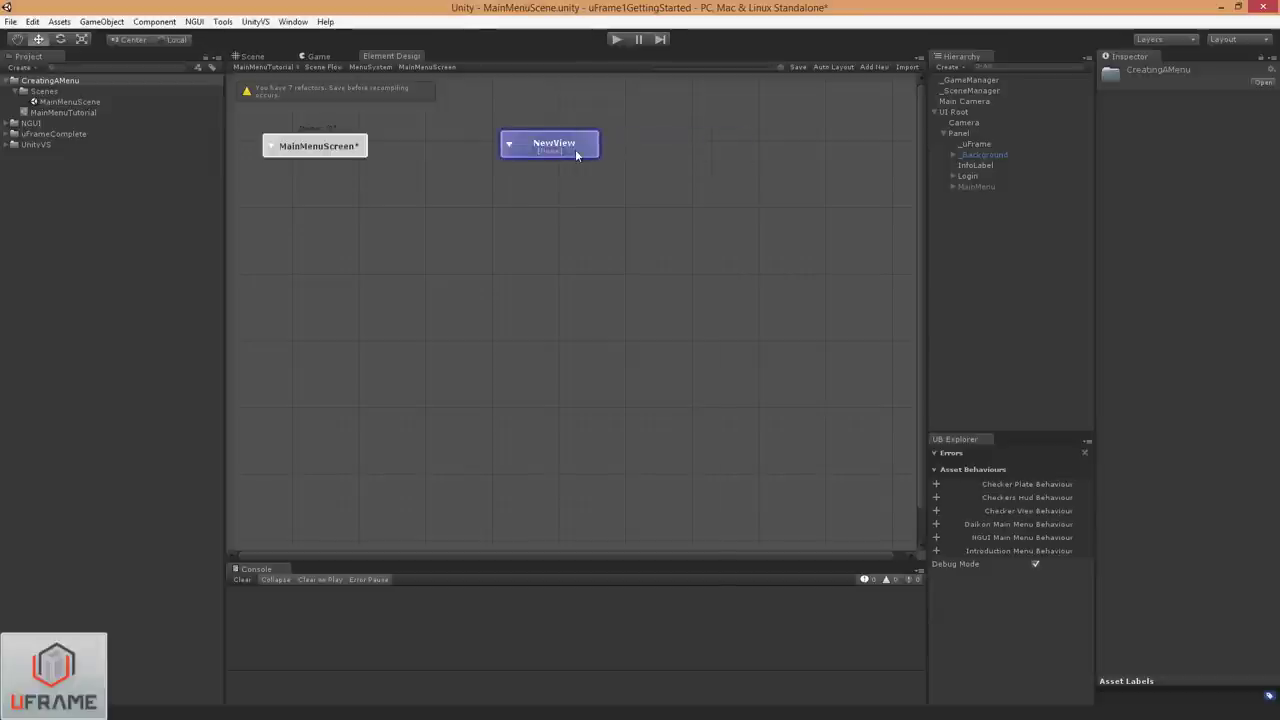
pyautogui.write('MainMenuScreenView')
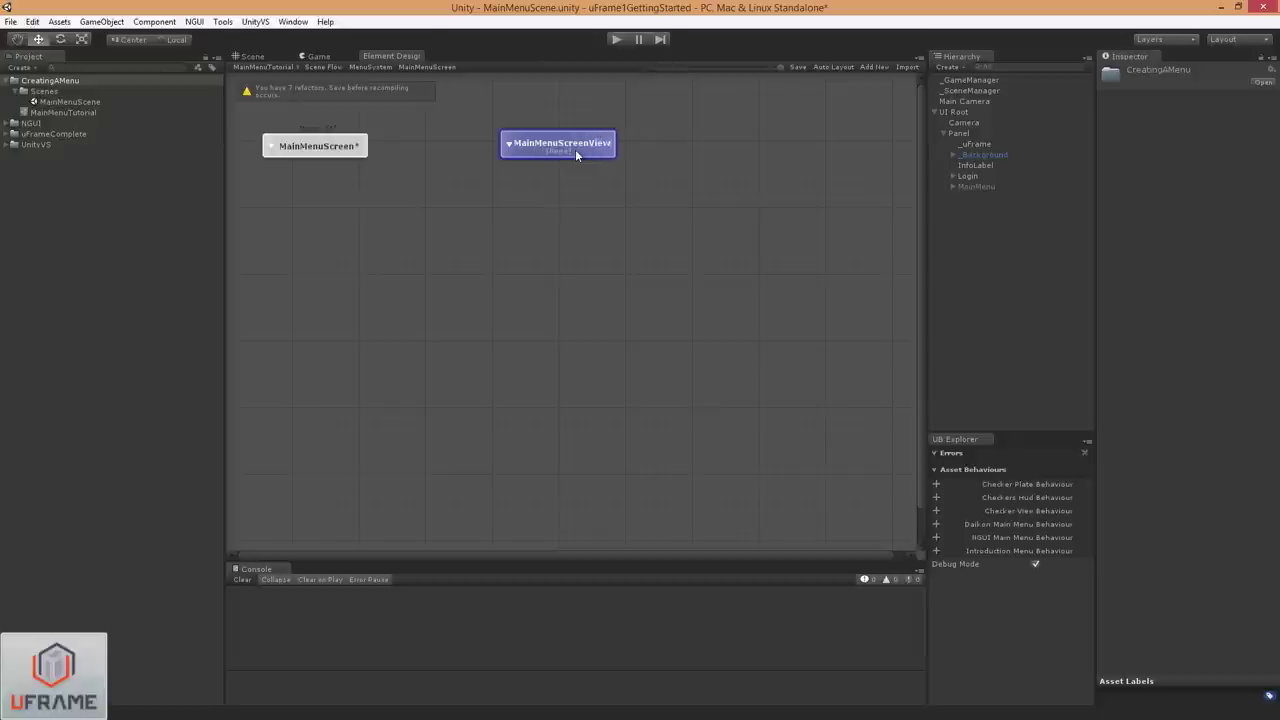
pyautogui.press('Return')
pyautogui.moveTo(369, 146); pyautogui.dragTo(487, 138)
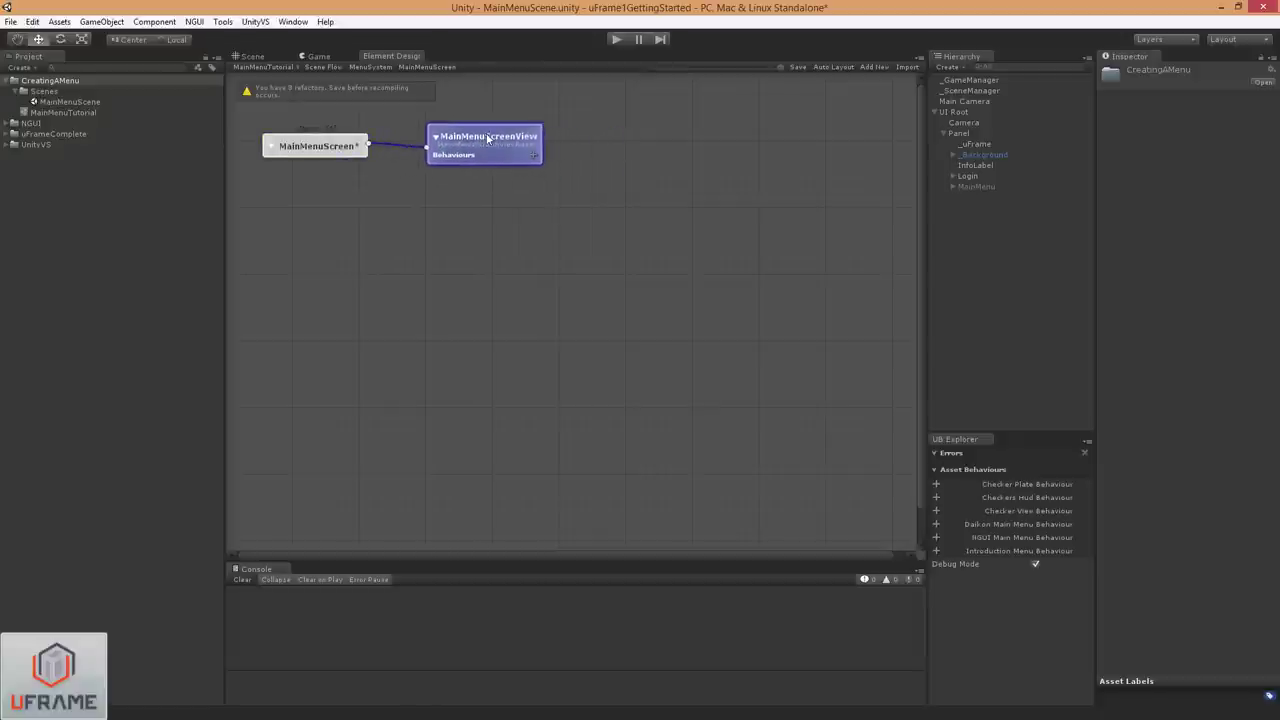
pyautogui.doubleClick(334, 147)
# - Add a LoginScreenView view linked from LoginScreen, then go back to the MenuSystem diagram
pyautogui.click(687, 308)
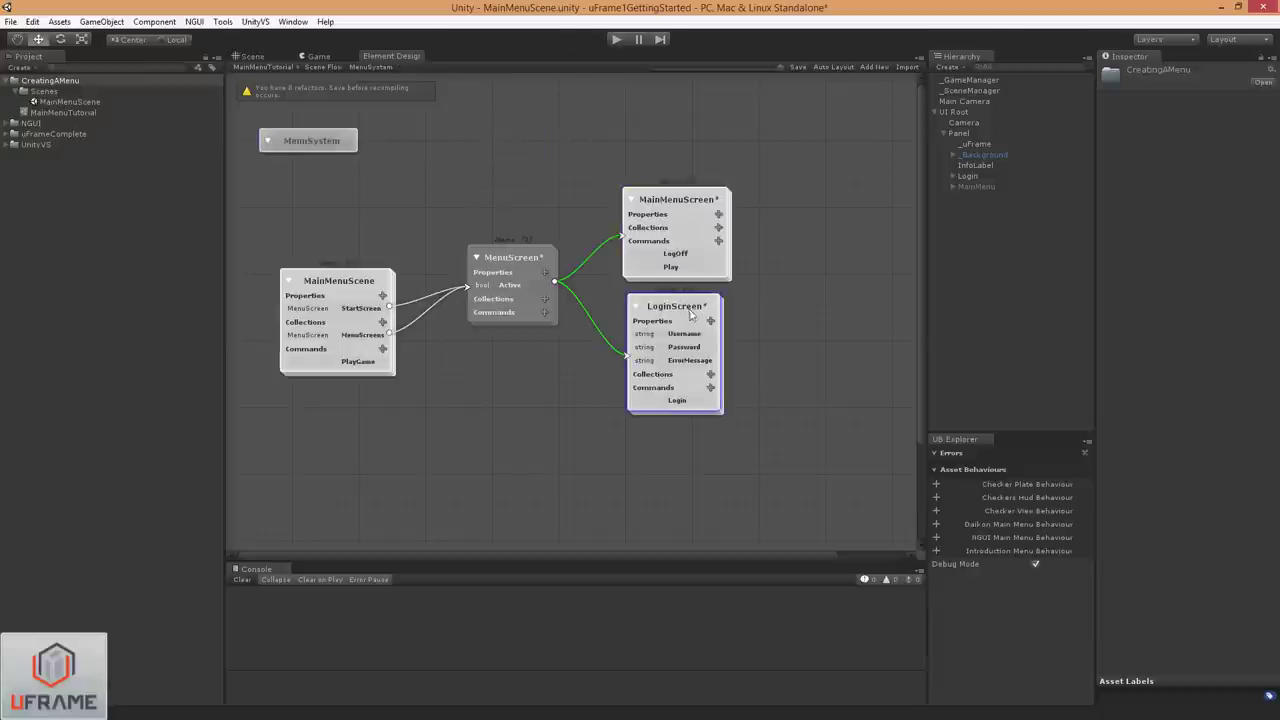
pyautogui.doubleClick(695, 310)
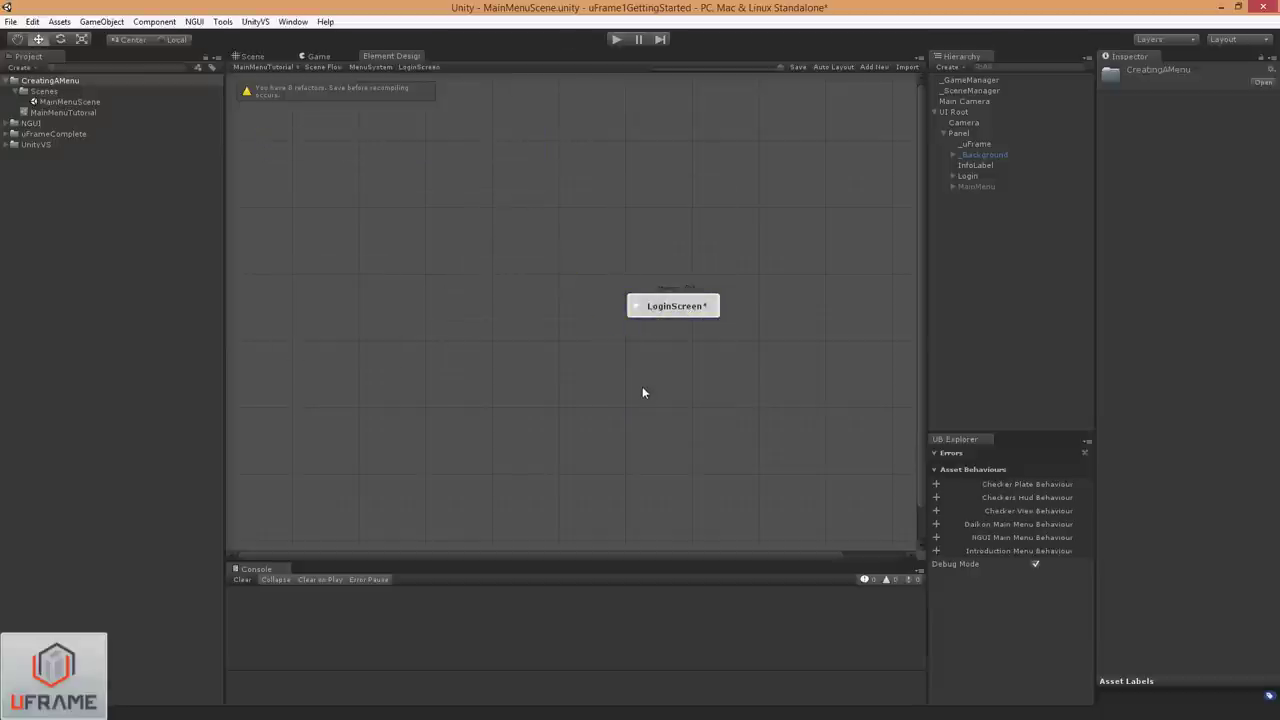
pyautogui.rightClick(472, 210)
pyautogui.moveTo(502, 214)
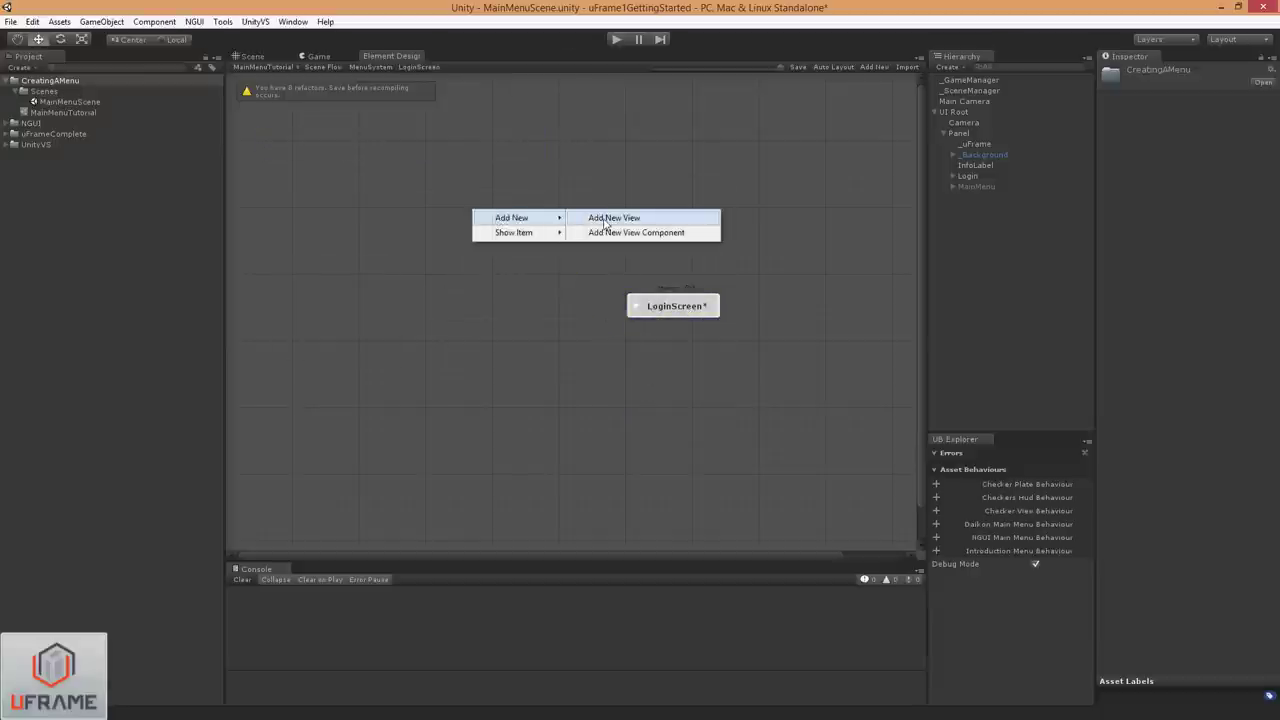
pyautogui.click(604, 219)
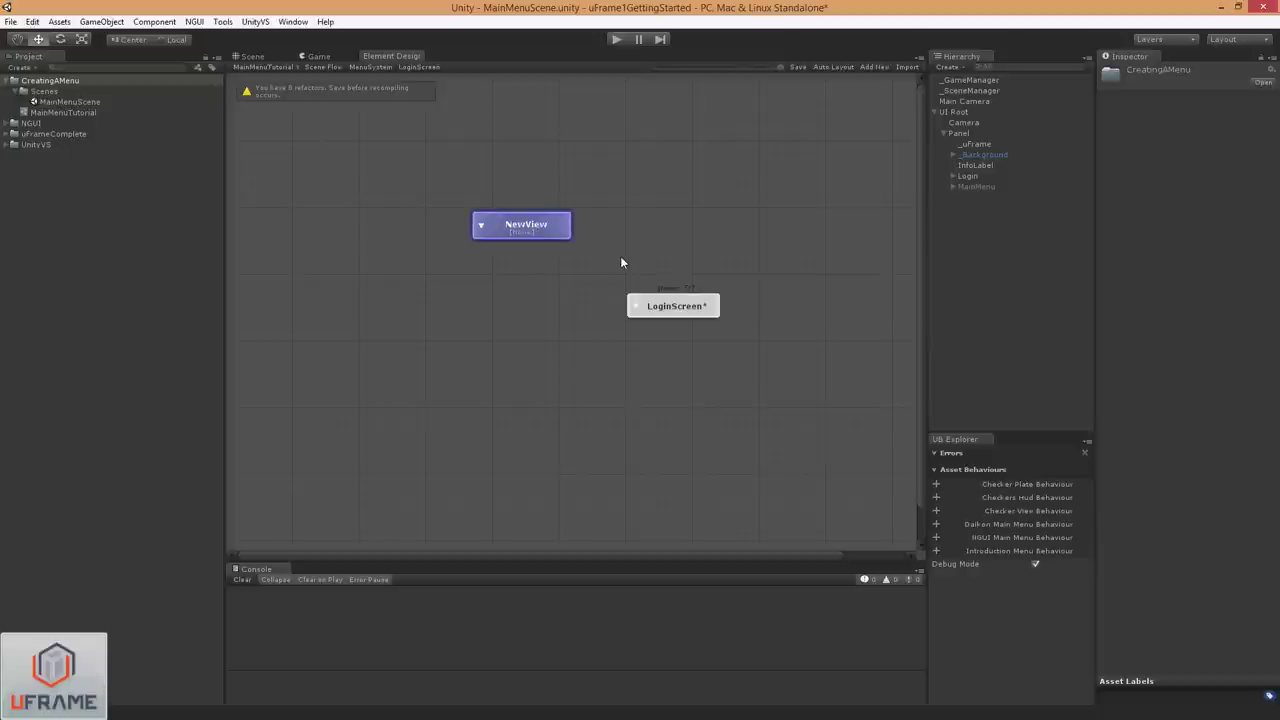
pyautogui.write('LoginScreenView')
pyautogui.press('Return')
pyautogui.moveTo(641, 302); pyautogui.dragTo(521, 230)
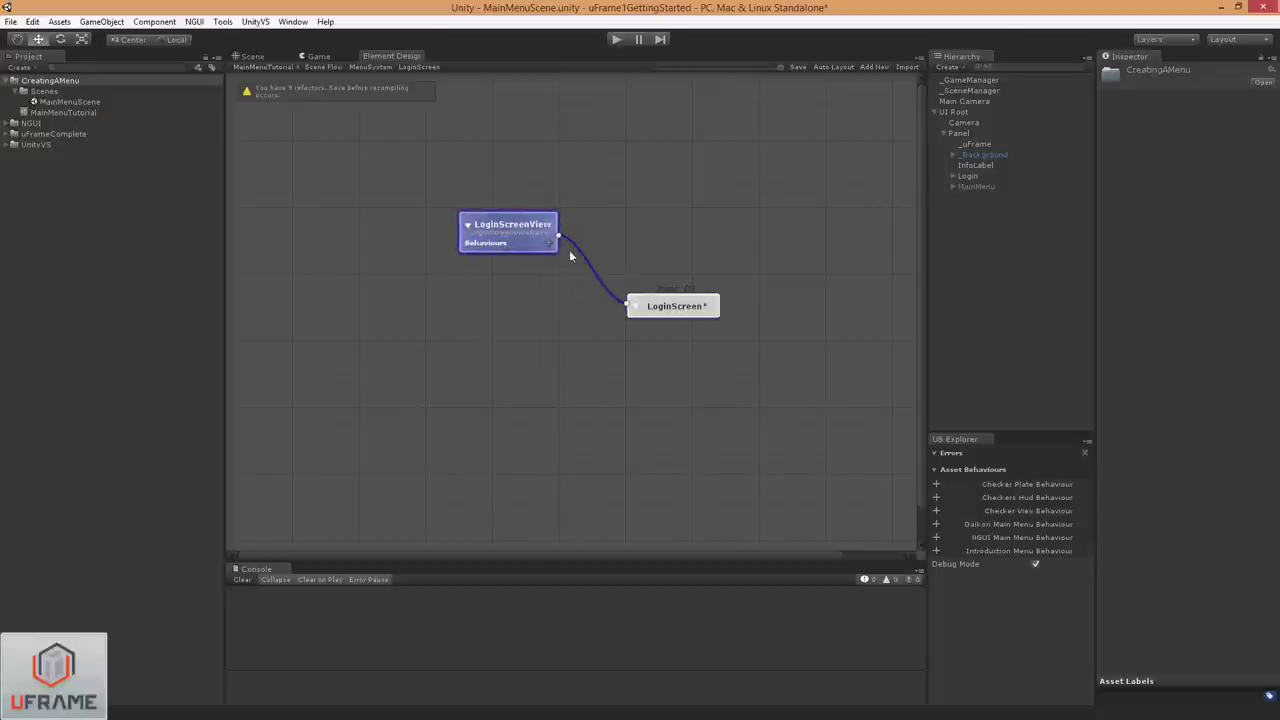
pyautogui.click(657, 311)
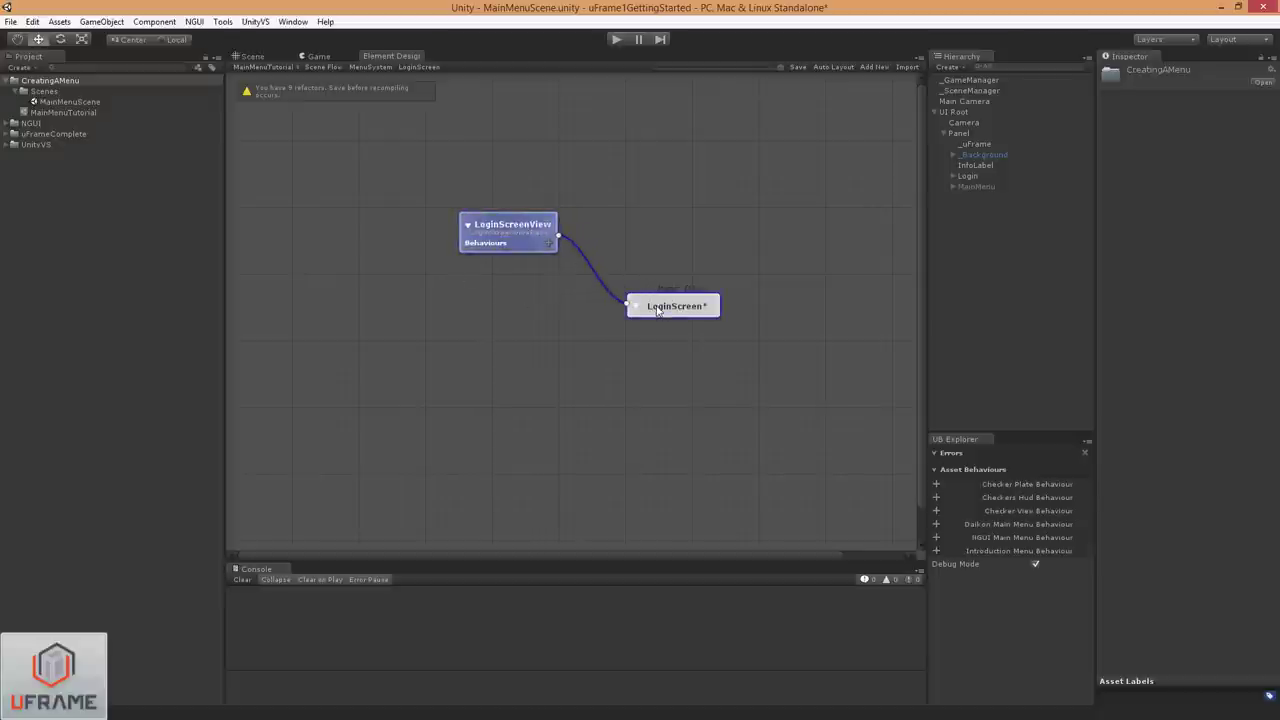
pyautogui.doubleClick(657, 311)
pyautogui.click(697, 210)
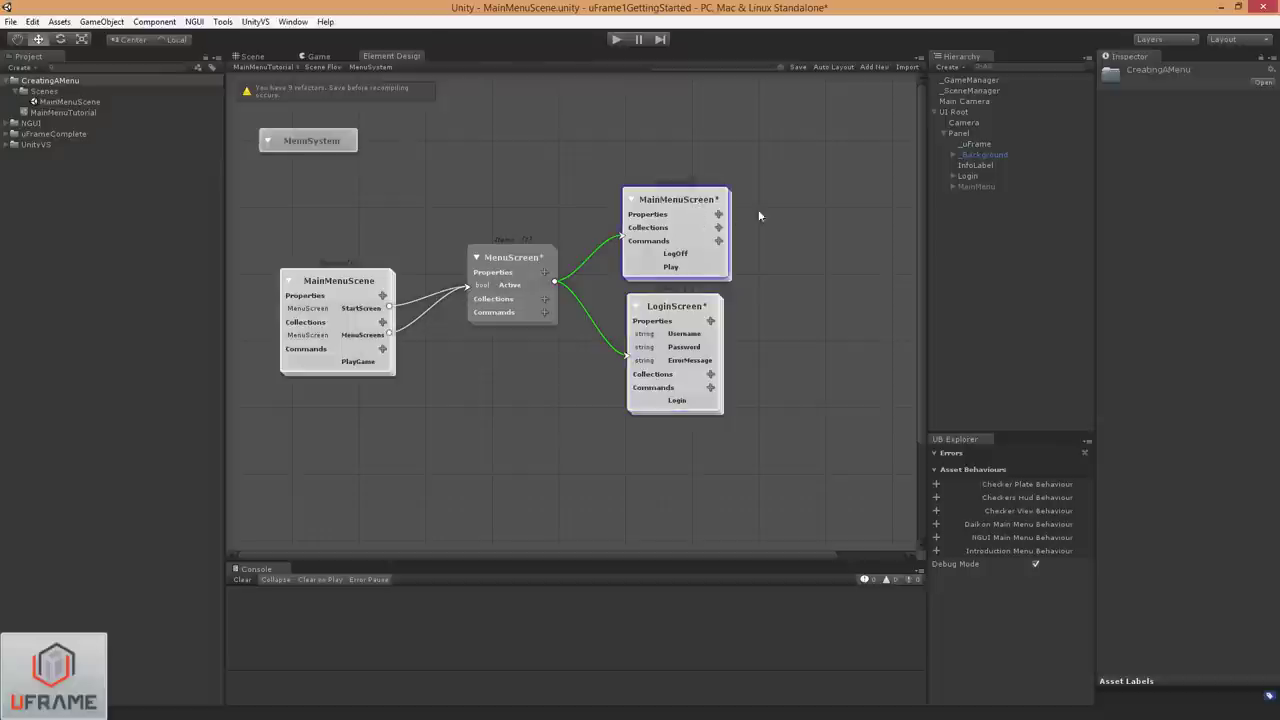